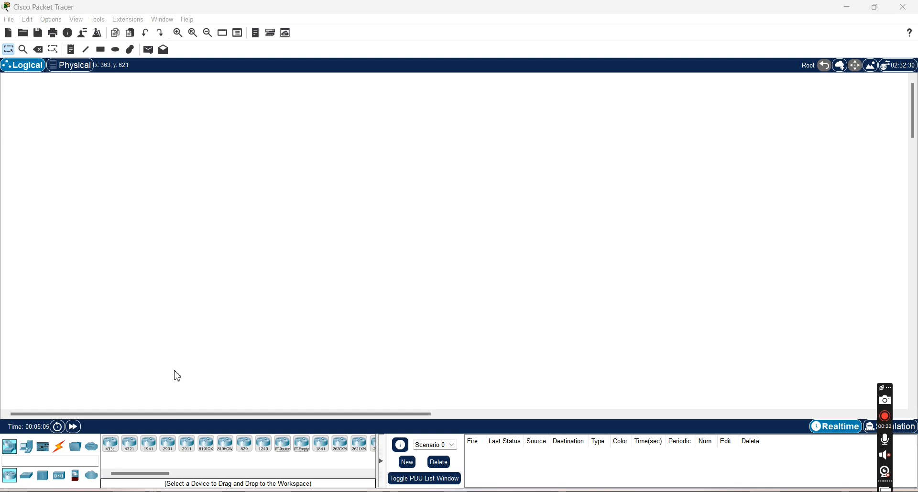
- Place a 2911 router near the top centre of the workspace and a 2960 switch below it
{"action": "left_click_drag", "start_coordinate": [167, 443], "coordinate": [406, 111]}
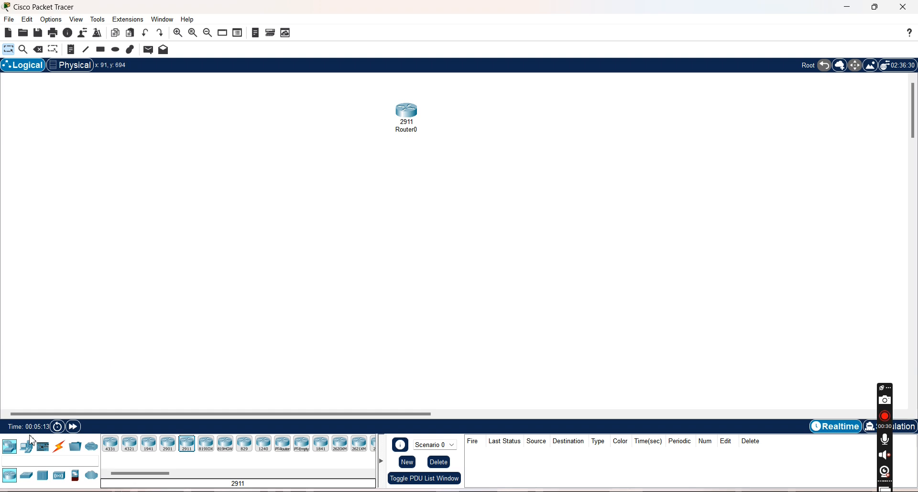
{"action": "left_click", "coordinate": [27, 476]}
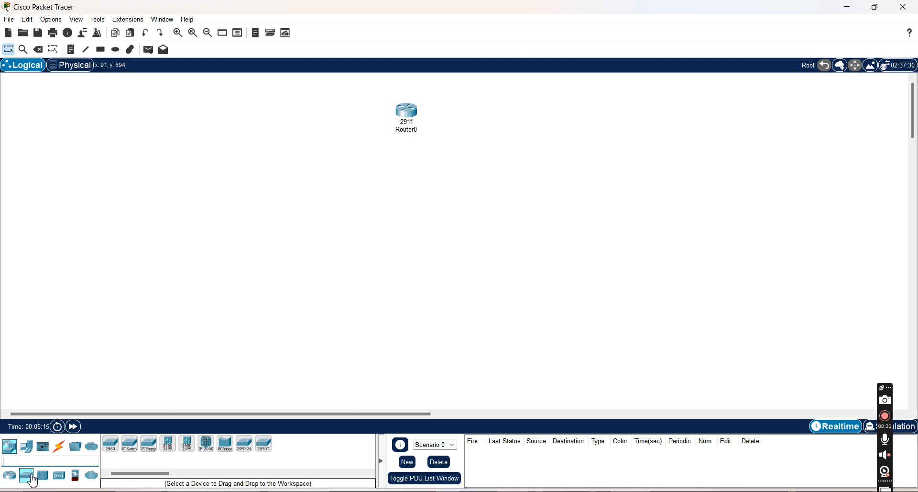
{"action": "left_click_drag", "start_coordinate": [111, 449], "coordinate": [407, 187]}
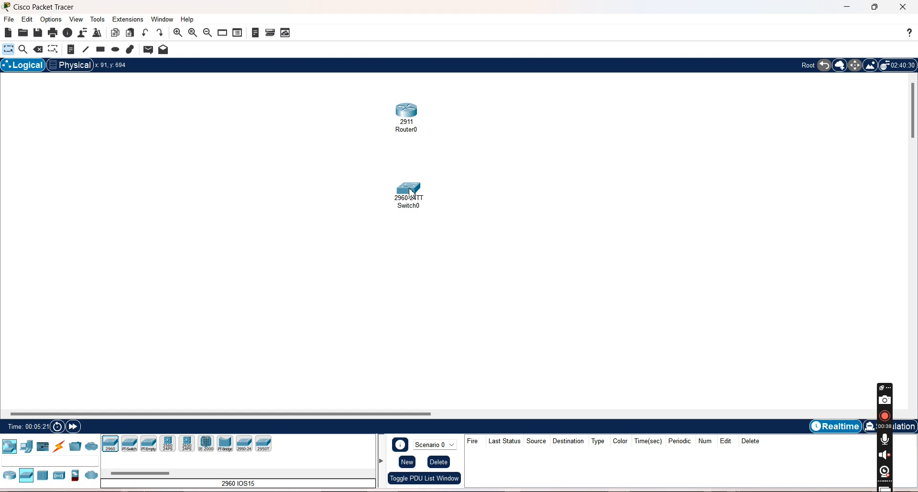
- Add three PCs in a row below the switch, spaced out from left to right
{"action": "left_click", "coordinate": [33, 451]}
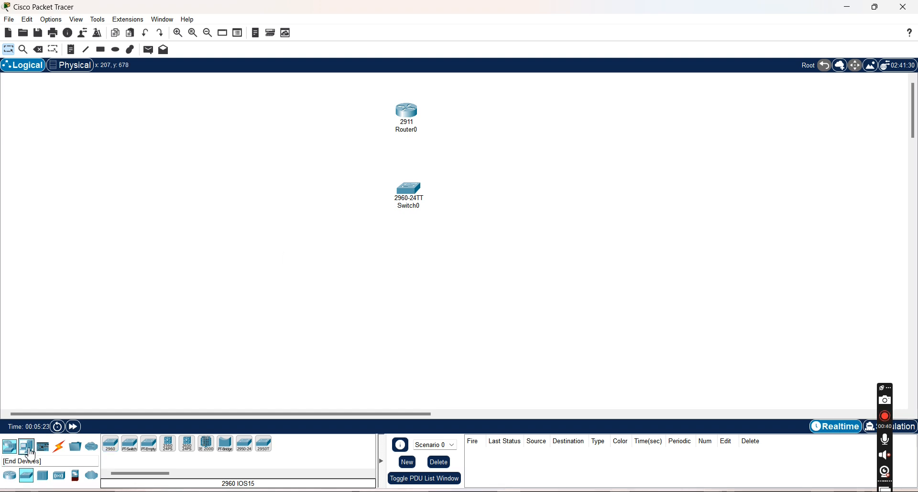
{"action": "left_click_drag", "start_coordinate": [110, 449], "coordinate": [277, 293]}
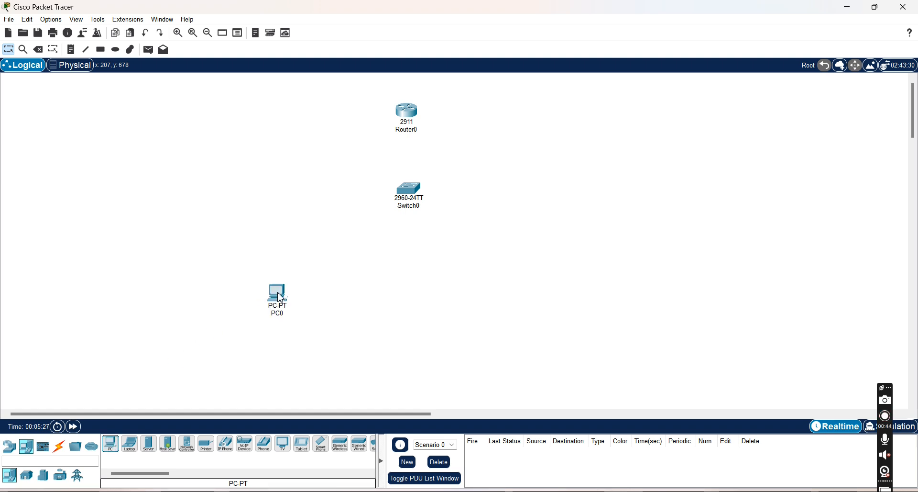
{"action": "left_click_drag", "start_coordinate": [114, 450], "coordinate": [417, 291]}
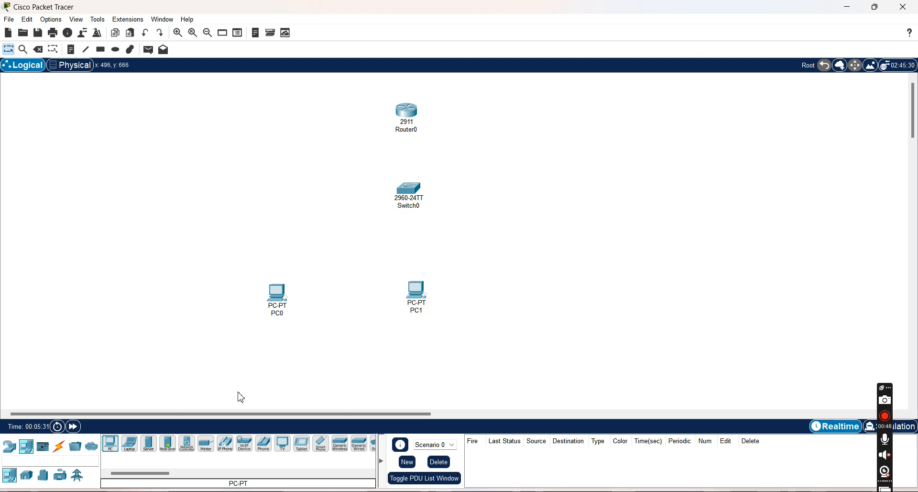
{"action": "left_click_drag", "start_coordinate": [111, 449], "coordinate": [543, 298]}
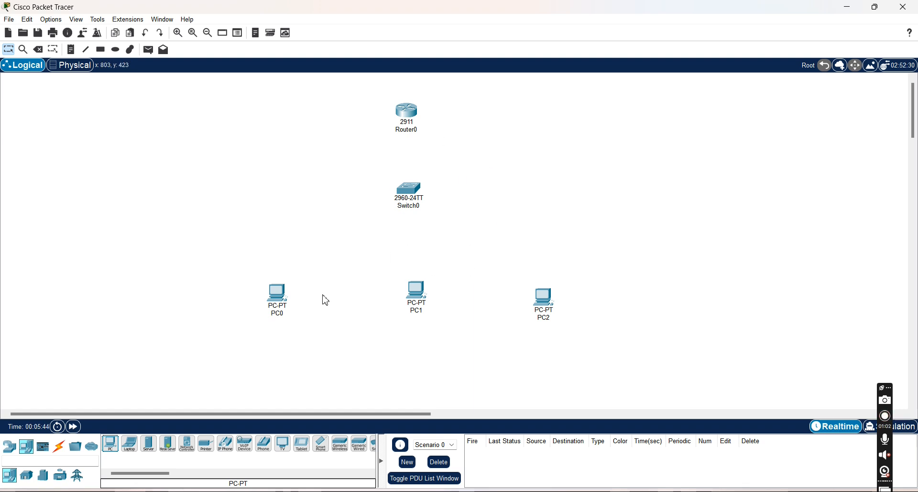
- Cable Switch0 to PC0, PC1 and PC2 using the automatically chosen connection type
{"action": "left_click", "coordinate": [59, 446]}
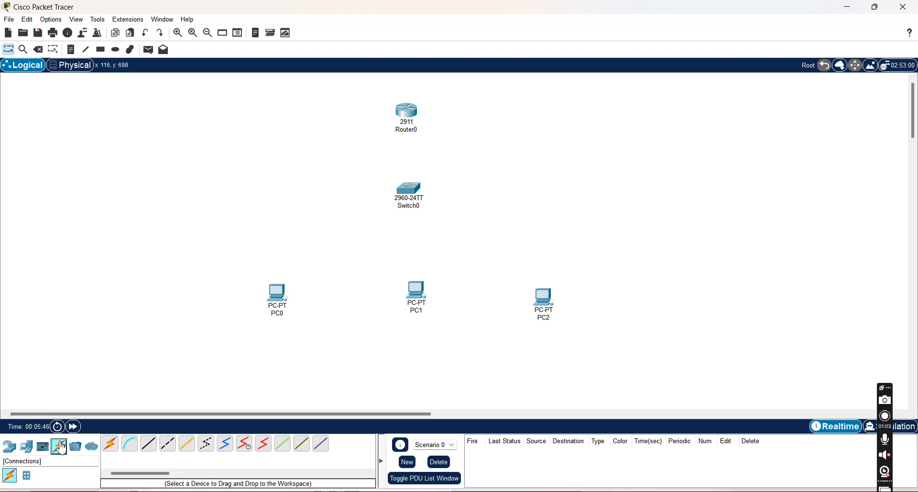
{"action": "left_click", "coordinate": [110, 444]}
{"action": "left_click", "coordinate": [411, 194]}
{"action": "left_click", "coordinate": [279, 295]}
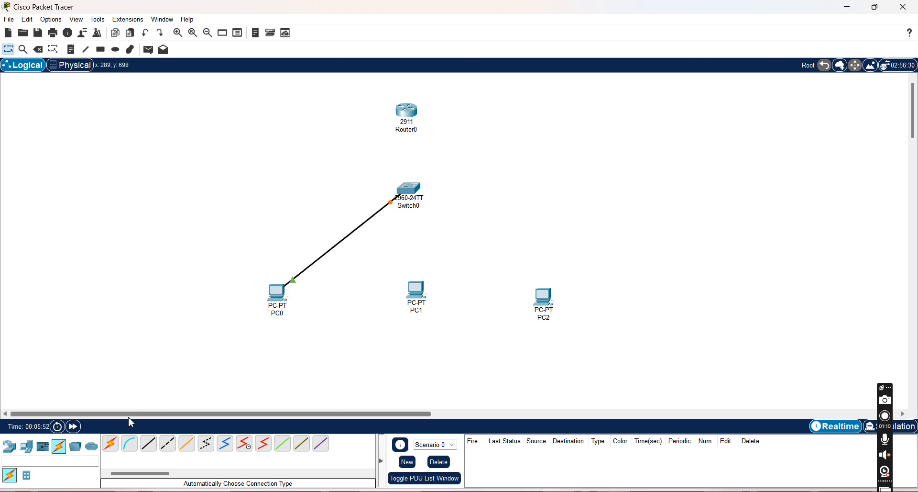
{"action": "left_click", "coordinate": [110, 450]}
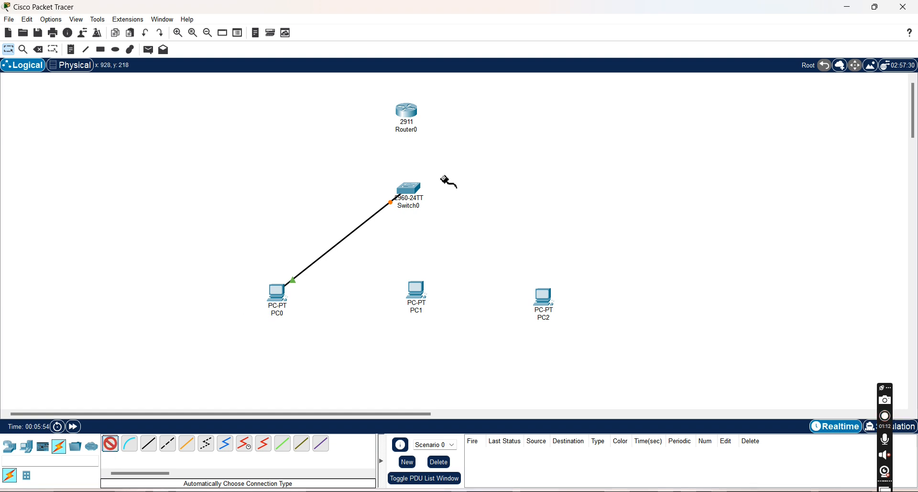
{"action": "left_click", "coordinate": [414, 191]}
{"action": "left_click", "coordinate": [416, 300]}
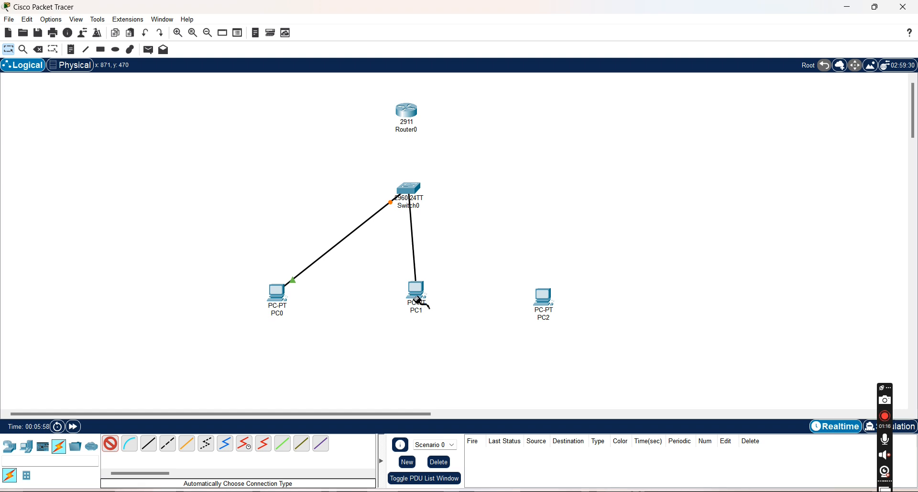
{"action": "left_click", "coordinate": [417, 299]}
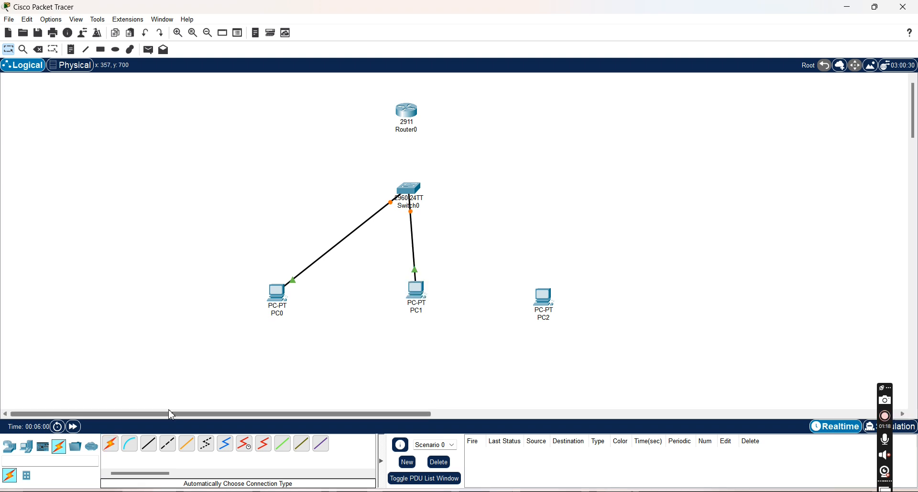
{"action": "left_click", "coordinate": [415, 190]}
{"action": "left_click", "coordinate": [548, 305]}
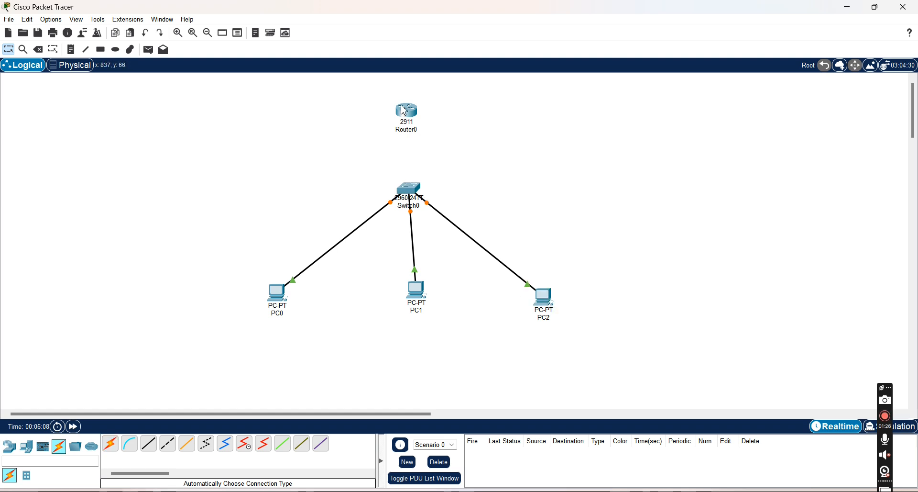
- Connect Router0 to Switch0 with an automatically chosen cable
{"action": "left_click", "coordinate": [113, 445]}
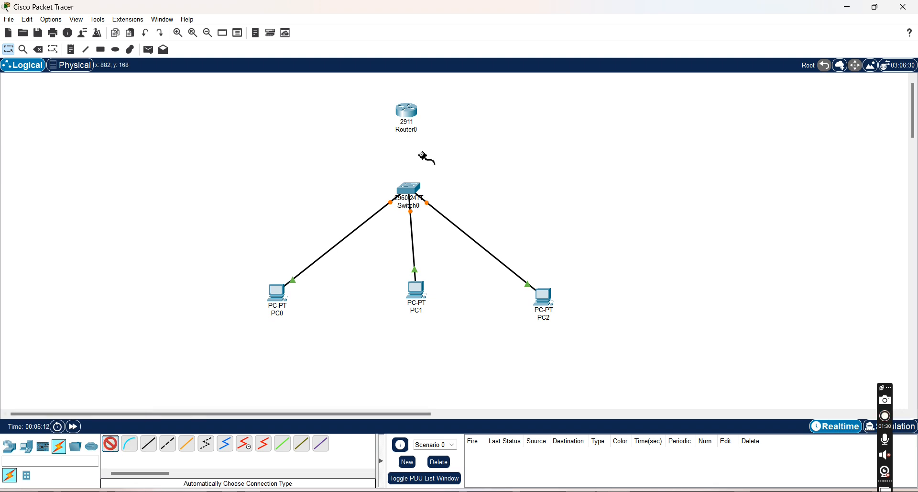
{"action": "left_click", "coordinate": [408, 112]}
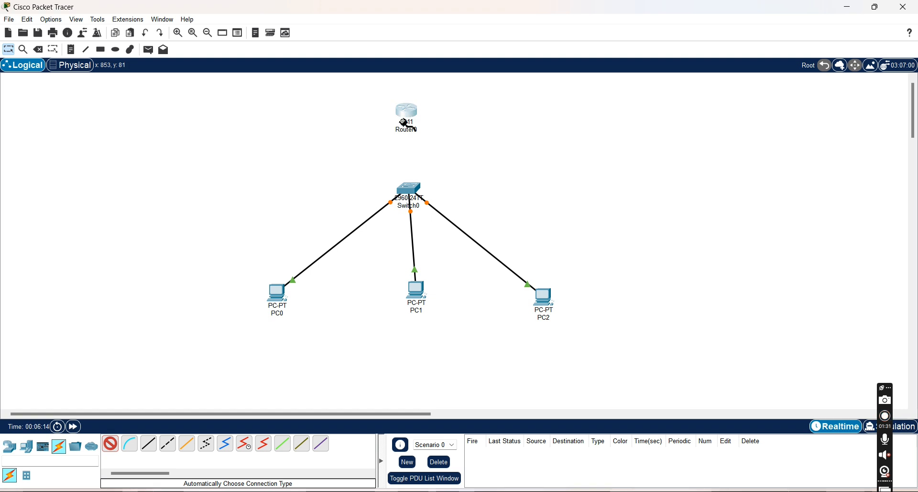
{"action": "left_click", "coordinate": [408, 191]}
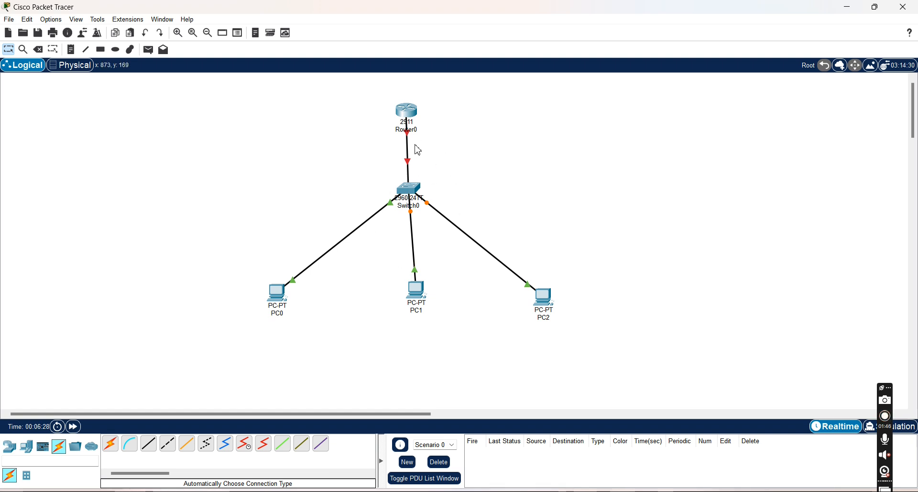
- Configure Router0's GigabitEthernet0/0 with IPv4 address 192.168.2.2 and mask 255.255.255.0, and turn the port on
{"action": "left_click", "coordinate": [407, 115]}
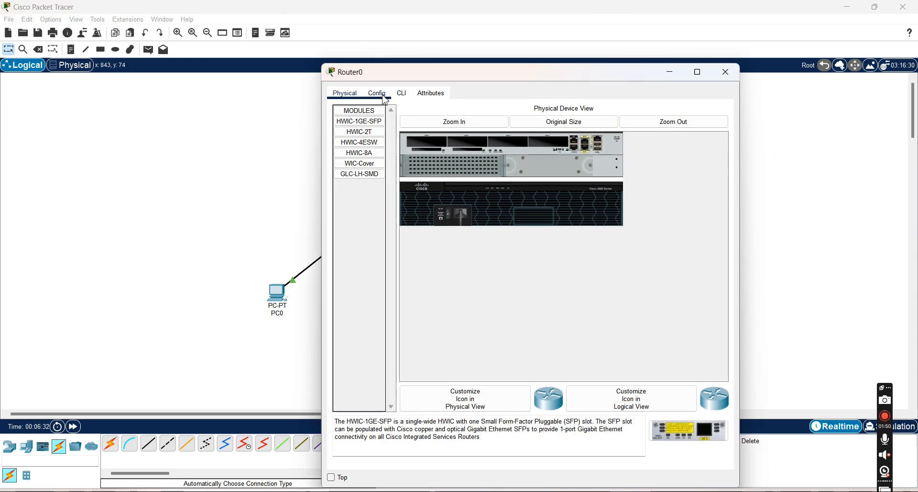
{"action": "left_click", "coordinate": [385, 97]}
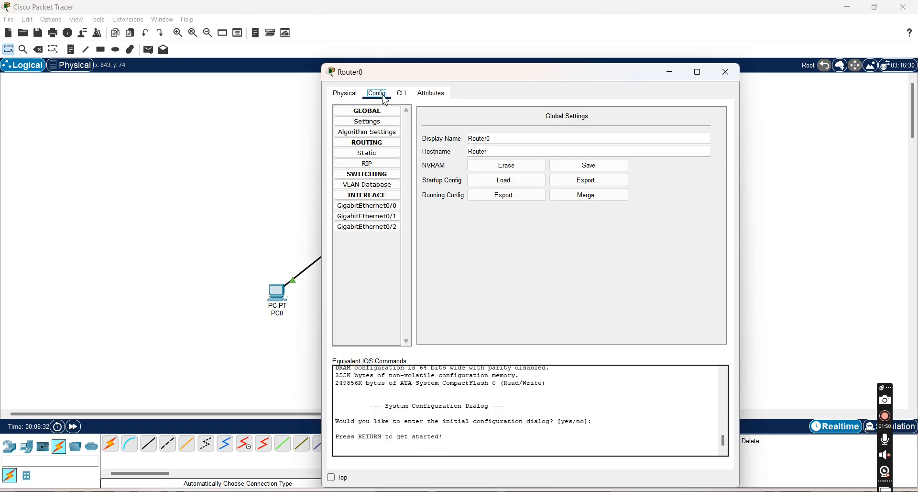
{"action": "left_click", "coordinate": [385, 207]}
{"action": "left_click", "coordinate": [594, 181]}
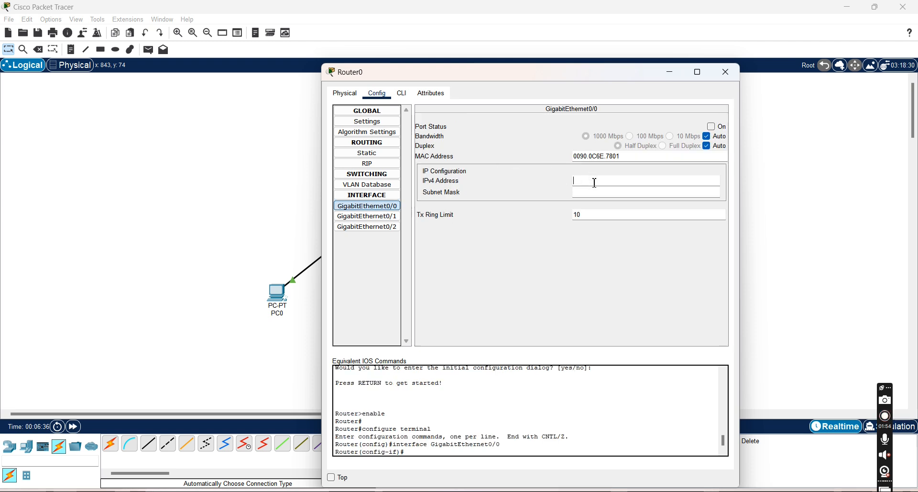
{"action": "type", "text": "192.168.2.2"}
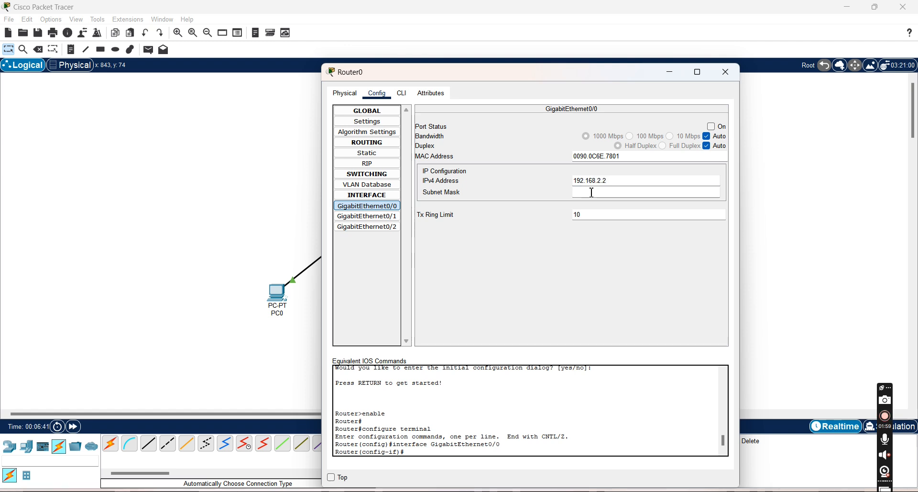
{"action": "left_click", "coordinate": [592, 192]}
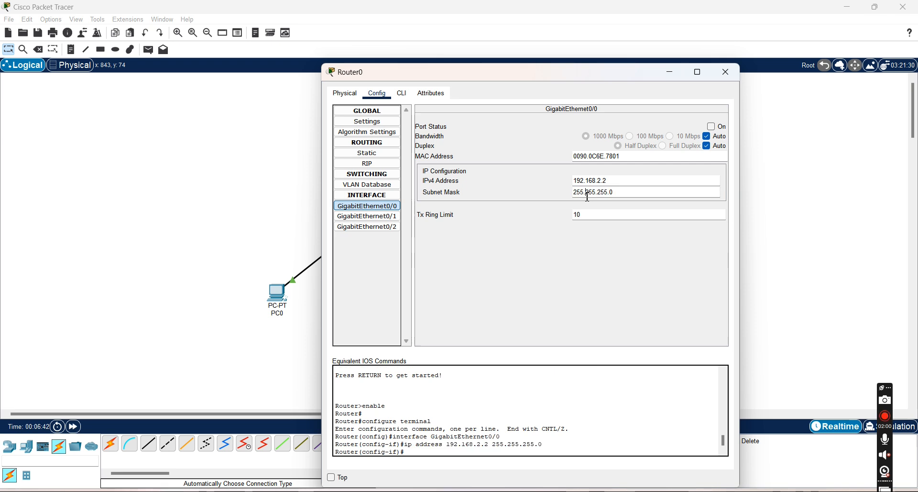
{"action": "left_click", "coordinate": [713, 126]}
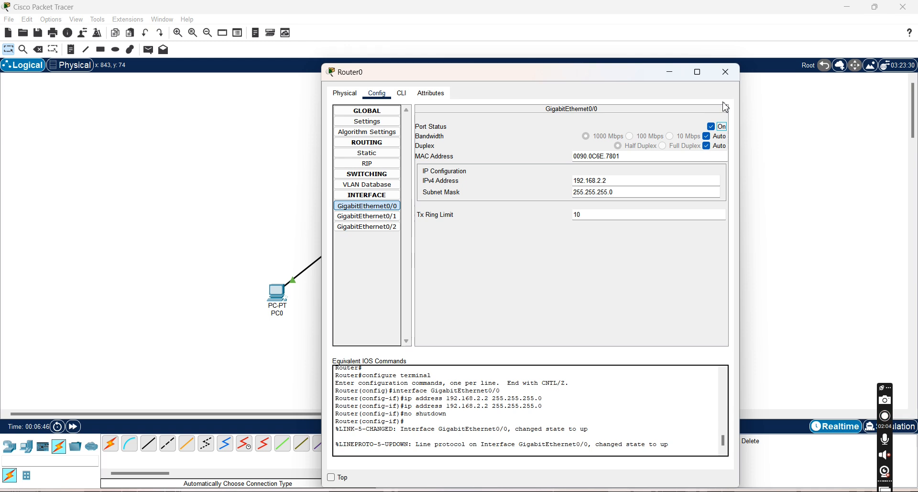
{"action": "left_click", "coordinate": [726, 72]}
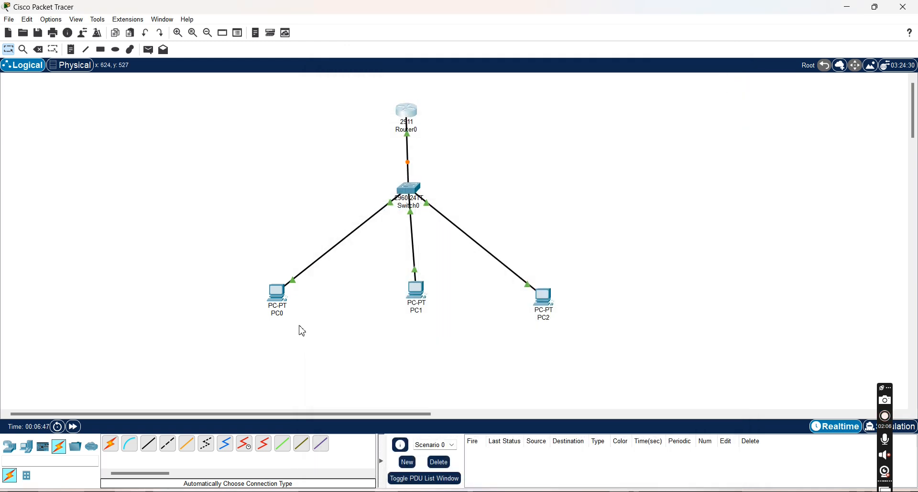
- Give PC0 the static IPv4 address 192.168.2.3 with subnet mask 255.255.255.0
{"action": "left_click", "coordinate": [282, 300]}
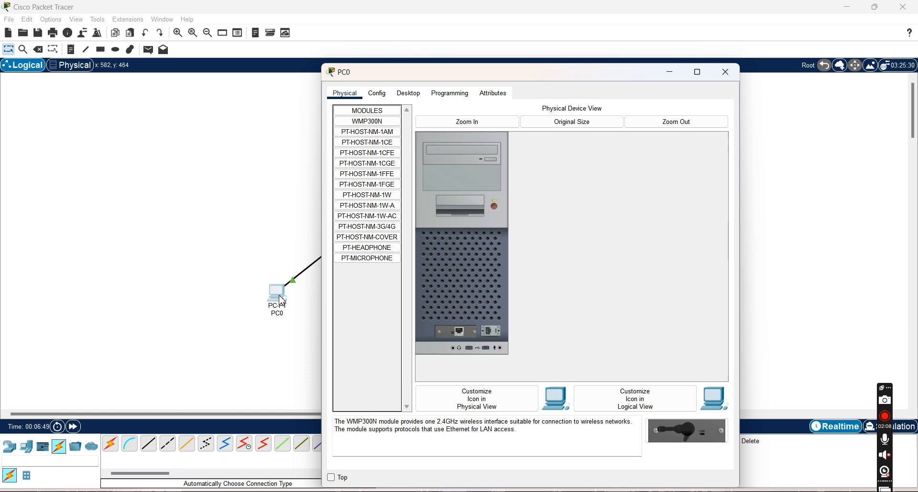
{"action": "left_click", "coordinate": [408, 93]}
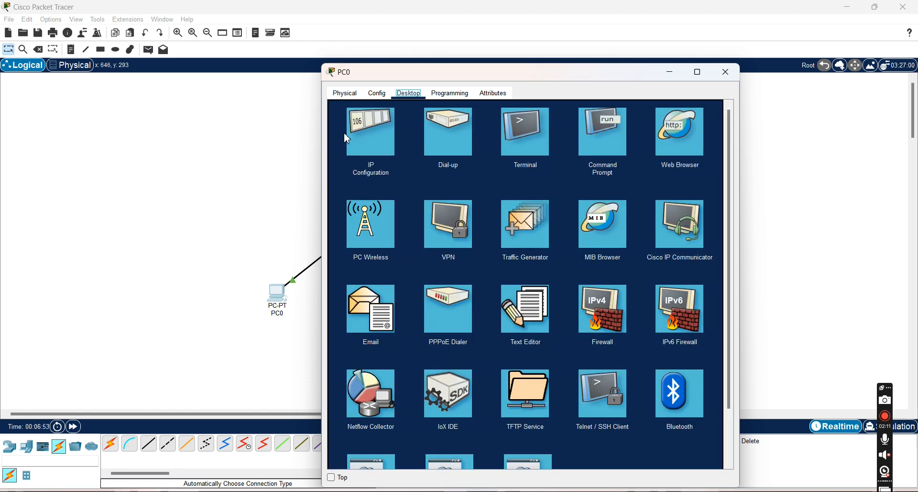
{"action": "left_click", "coordinate": [372, 147]}
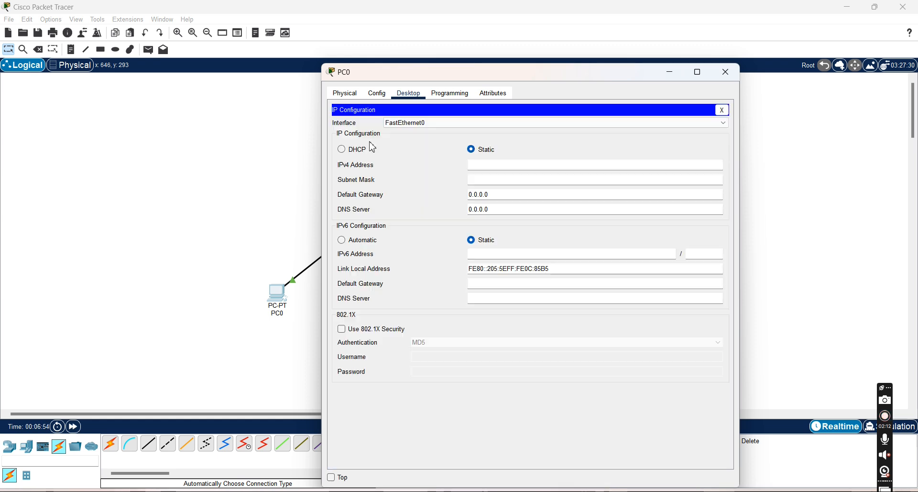
{"action": "left_click", "coordinate": [484, 164]}
{"action": "type", "text": "192.168.2.3"}
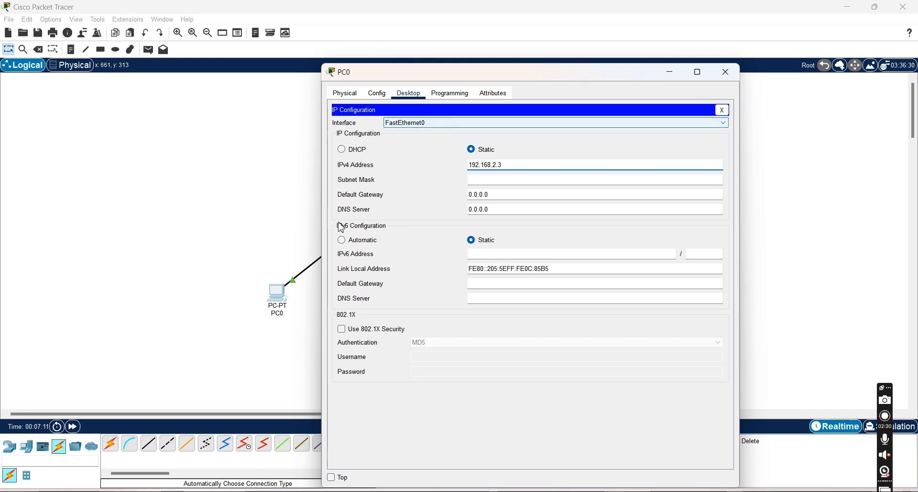
{"action": "left_click", "coordinate": [482, 180]}
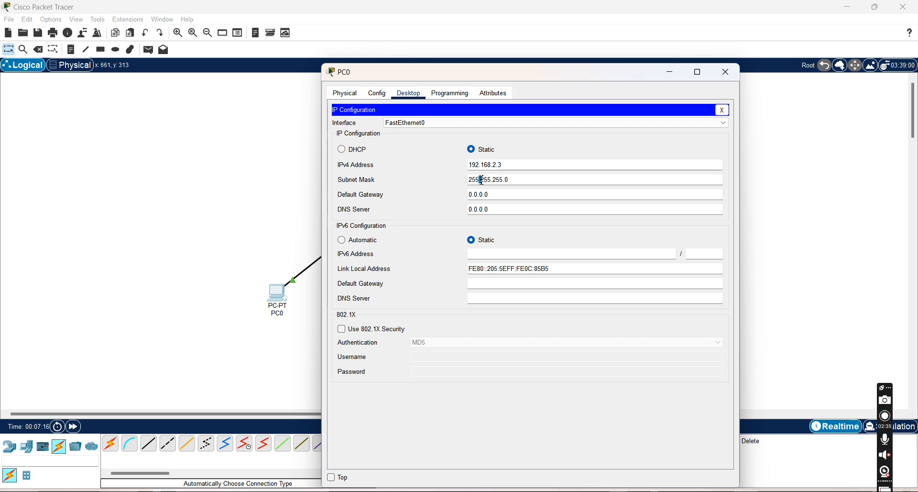
{"action": "left_click", "coordinate": [728, 72]}
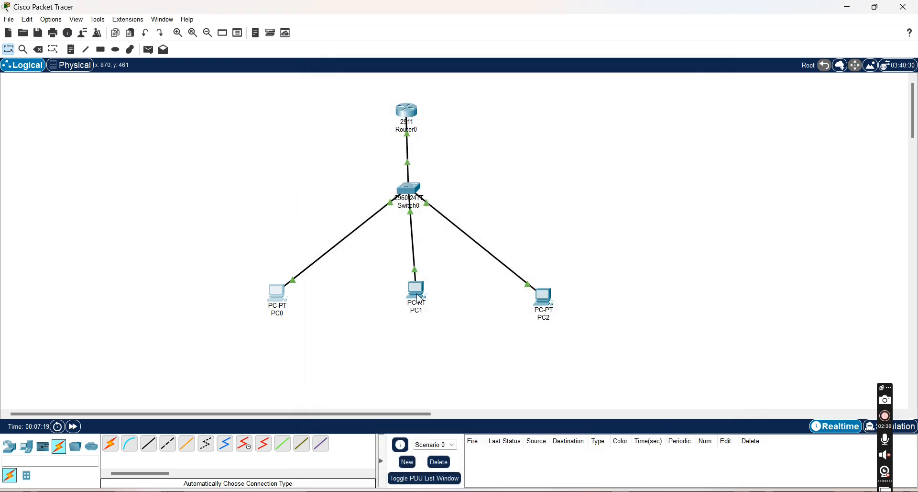
- Assign PC1 the static IPv4 address 192.168.2.4 with subnet mask 255.255.255.0
{"action": "left_click", "coordinate": [419, 298]}
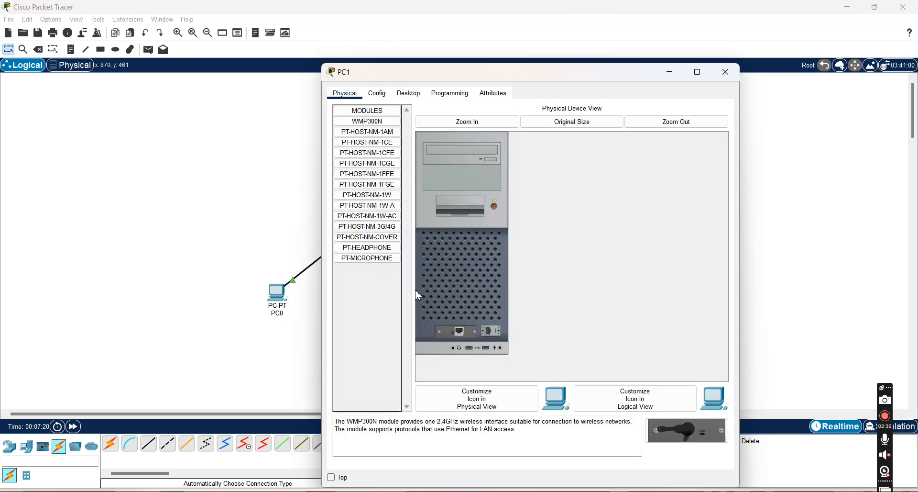
{"action": "left_click", "coordinate": [409, 93]}
{"action": "left_click", "coordinate": [376, 143]}
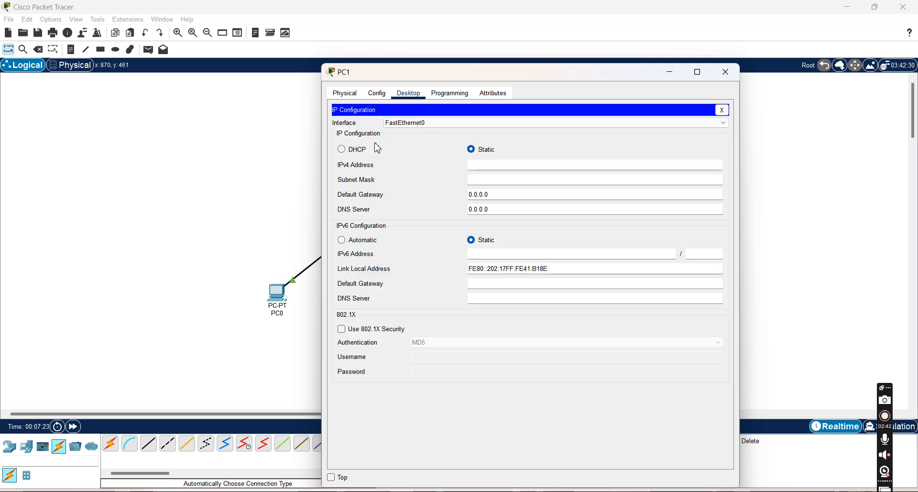
{"action": "left_click", "coordinate": [491, 165]}
{"action": "type", "text": "192.1"}
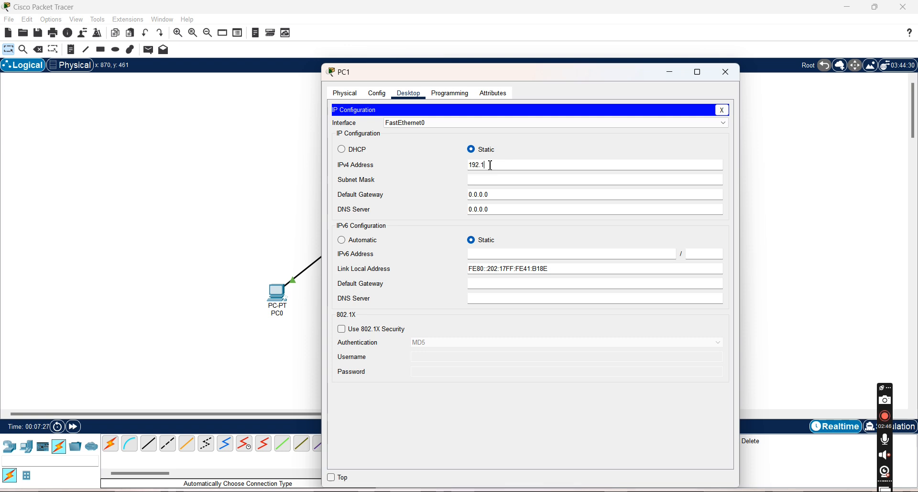
{"action": "type", "text": "68.2.4"}
{"action": "left_click", "coordinate": [488, 179]}
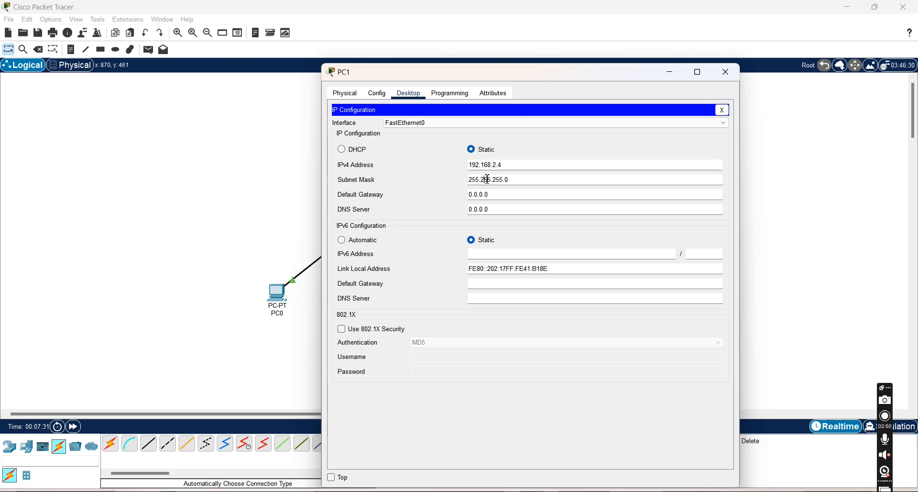
{"action": "left_click", "coordinate": [725, 74]}
- Assign PC2 the static IPv4 address 192.168.2.5 with subnet mask 255.255.255.0 and close its window
{"action": "left_click", "coordinate": [546, 305]}
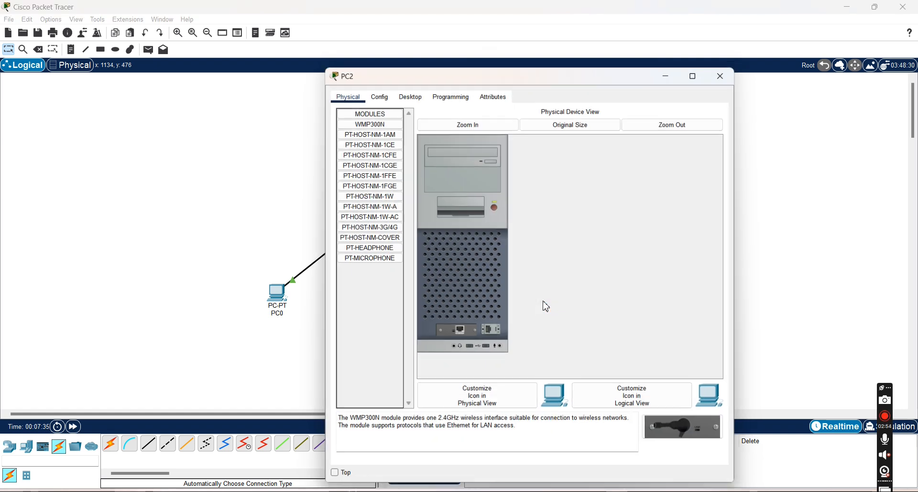
{"action": "left_click", "coordinate": [409, 94]}
{"action": "left_click", "coordinate": [385, 149]}
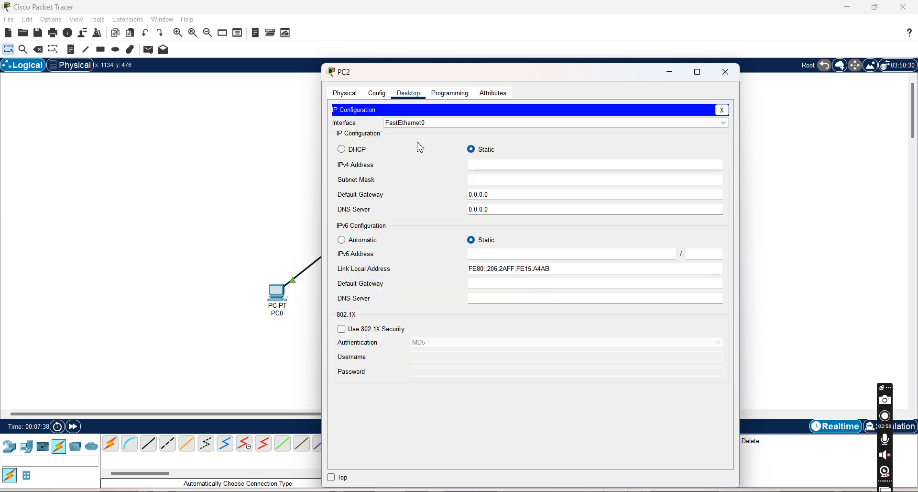
{"action": "left_click", "coordinate": [491, 166]}
{"action": "type", "text": "192.16"}
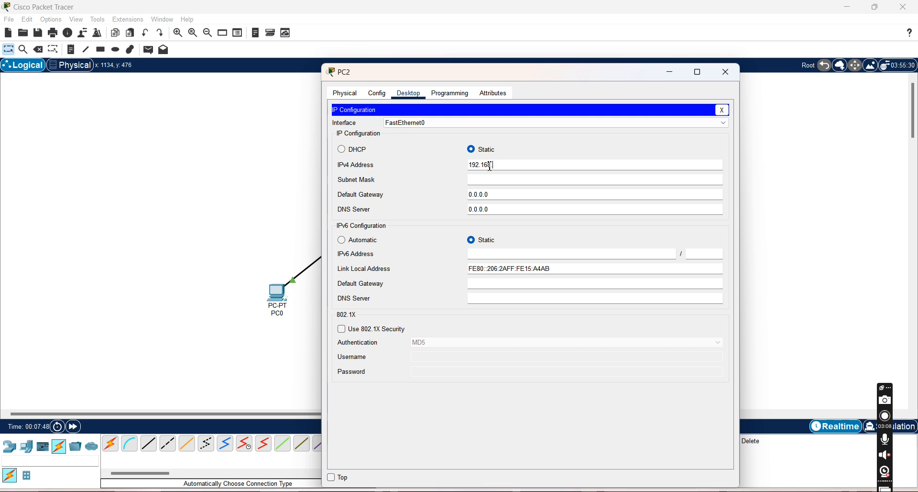
{"action": "type", "text": "8.2.5"}
{"action": "left_click", "coordinate": [486, 179]}
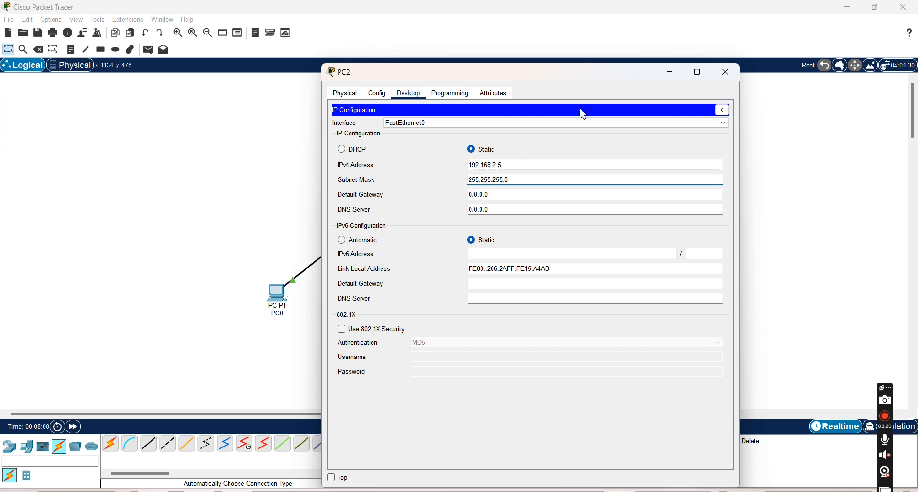
{"action": "left_click", "coordinate": [726, 73]}
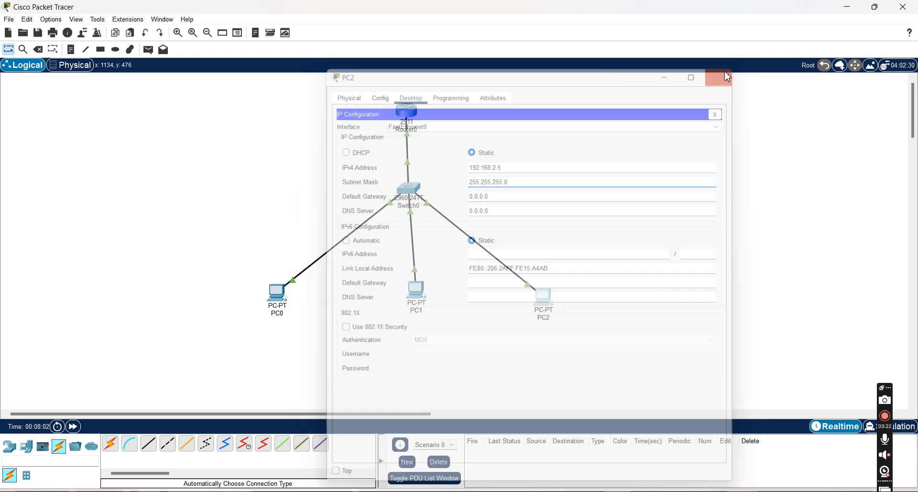
- Review the IPv4 address and mask on Router0's GigabitEthernet0/0, and switch its port off and back on
{"action": "left_click", "coordinate": [407, 121]}
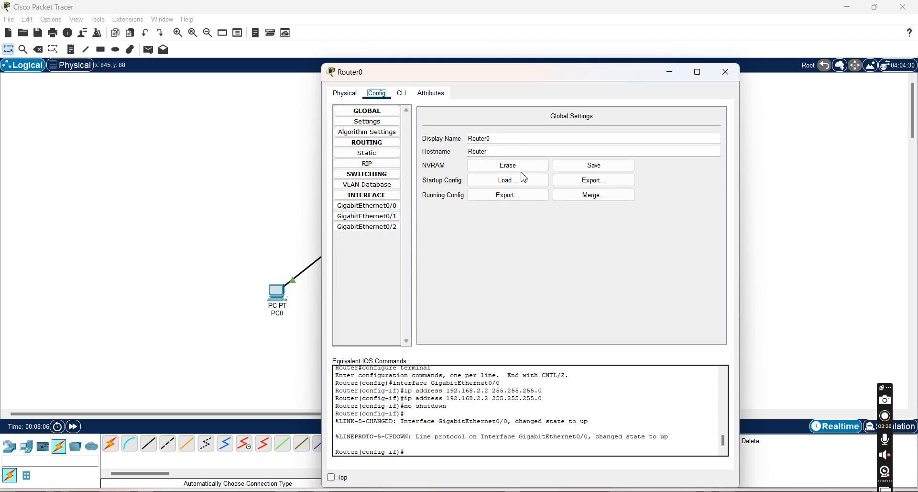
{"action": "left_click", "coordinate": [372, 209]}
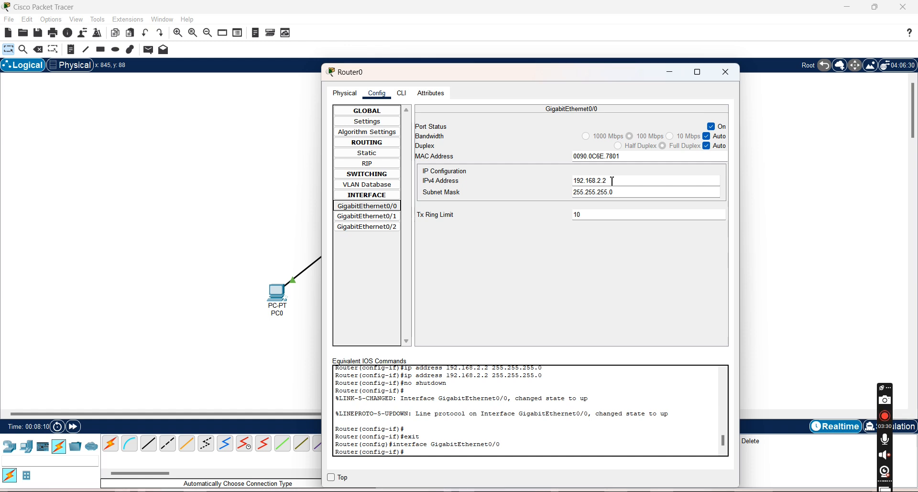
{"action": "left_click_drag", "start_coordinate": [610, 181], "coordinate": [566, 181]}
{"action": "left_click", "coordinate": [568, 191]}
{"action": "left_click_drag", "start_coordinate": [617, 193], "coordinate": [570, 197]}
{"action": "left_click", "coordinate": [567, 198]}
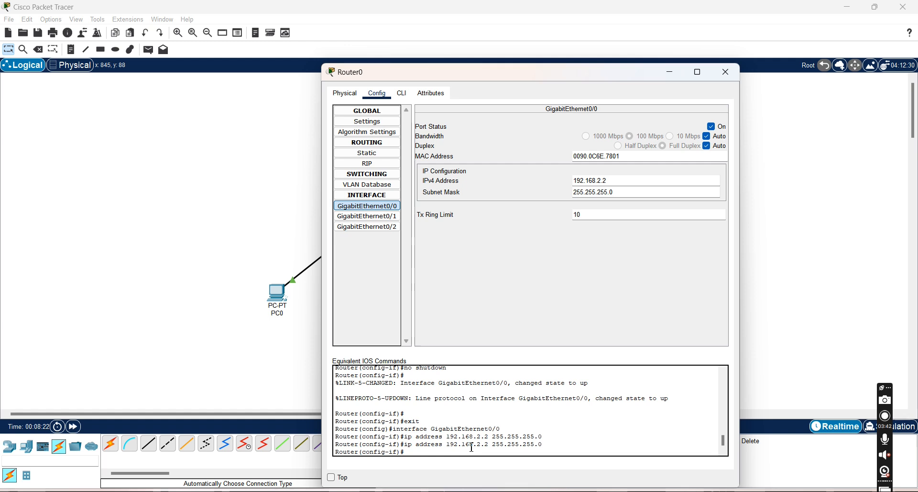
{"action": "left_click", "coordinate": [711, 126]}
{"action": "left_click", "coordinate": [711, 126]}
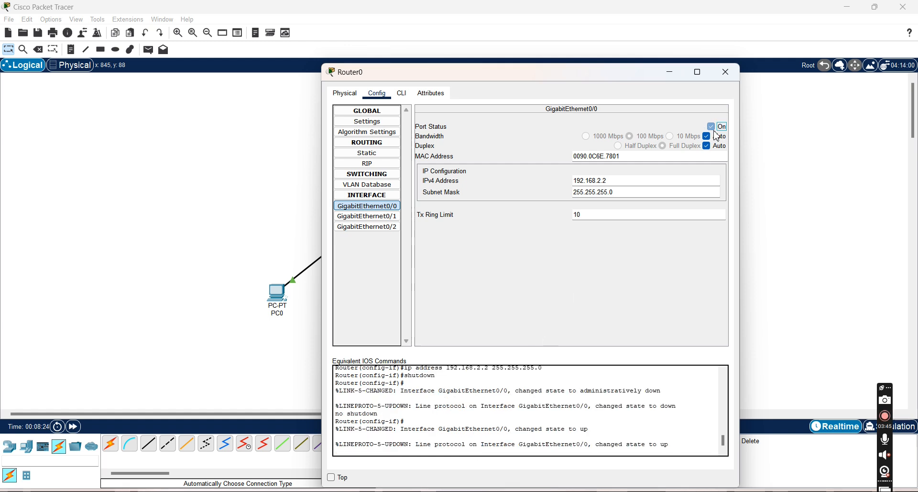
{"action": "left_click", "coordinate": [727, 74]}
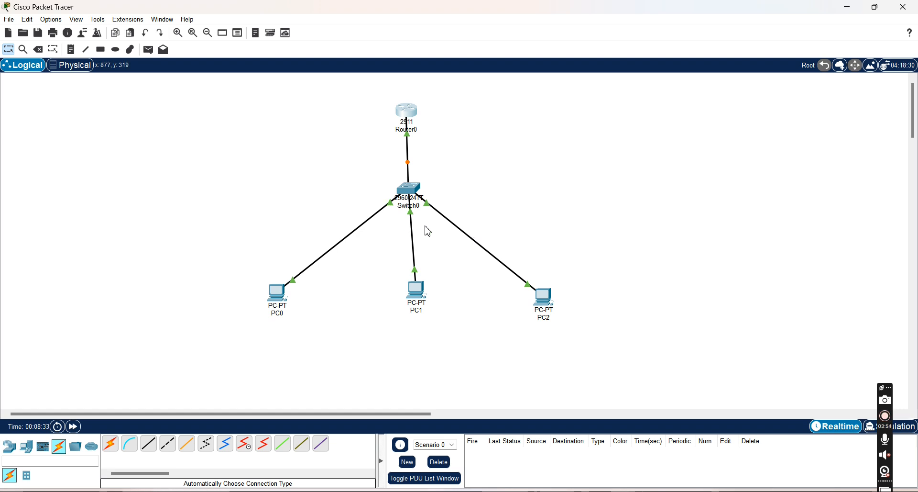
- In Router0's command line, exit interface configuration and create a read-only SNMP community with "snmp-server community read ro"
{"action": "left_click", "coordinate": [405, 120]}
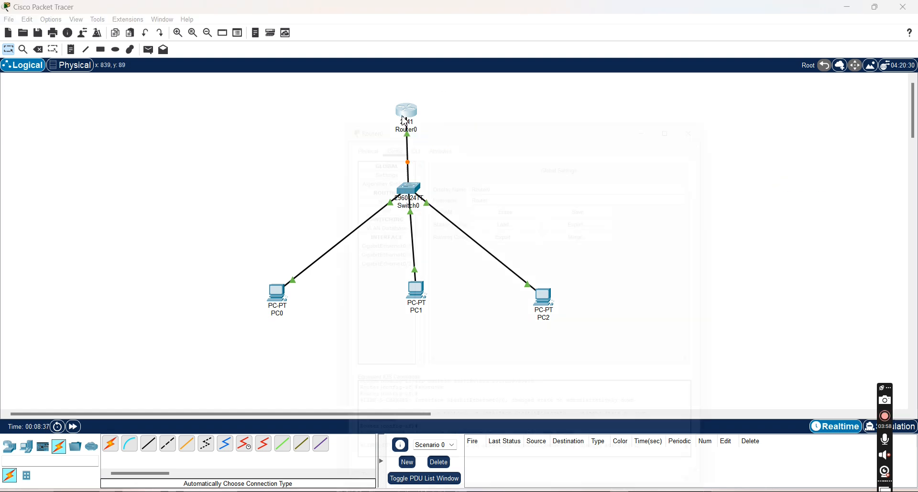
{"action": "left_click", "coordinate": [405, 98]}
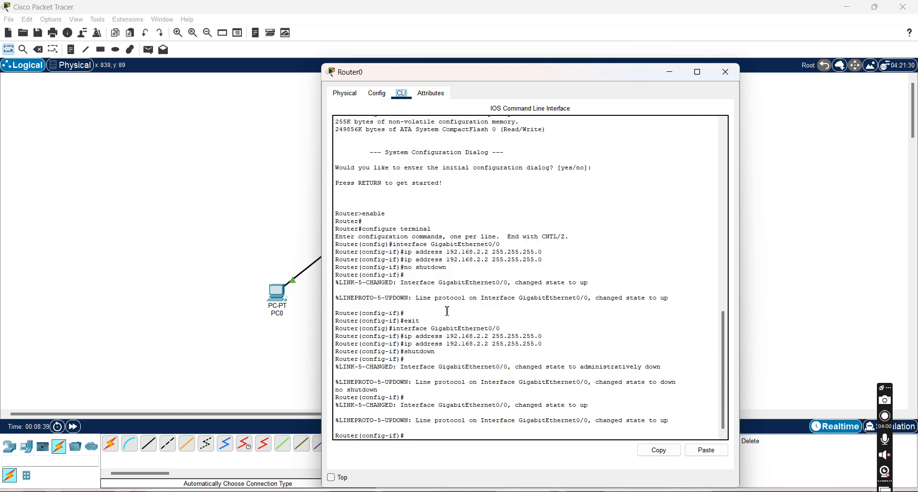
{"action": "left_click", "coordinate": [414, 436]}
{"action": "type", "text": "exit"}
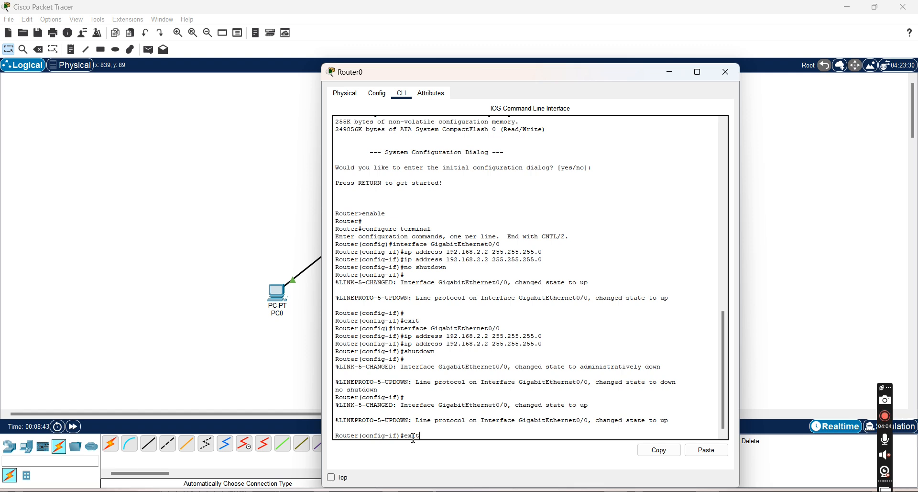
{"action": "key", "text": "Return"}
{"action": "type", "text": "snmp-server communi"}
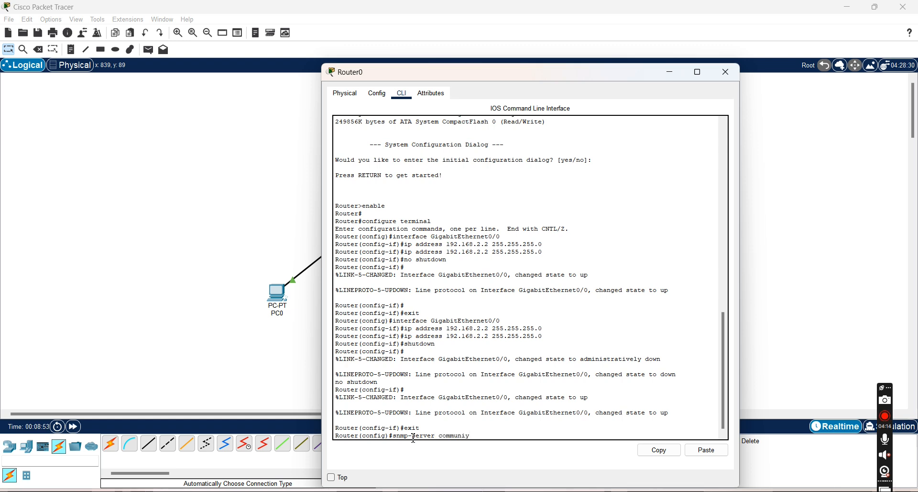
{"action": "key", "text": "BackSpace"}
{"action": "type", "text": "ty"}
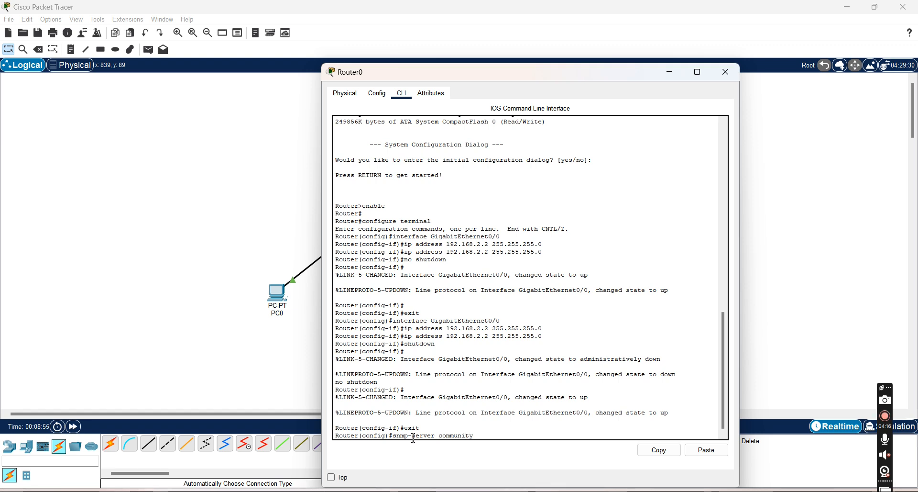
{"action": "type", "text": " read ro"}
{"action": "key", "text": "Return"}
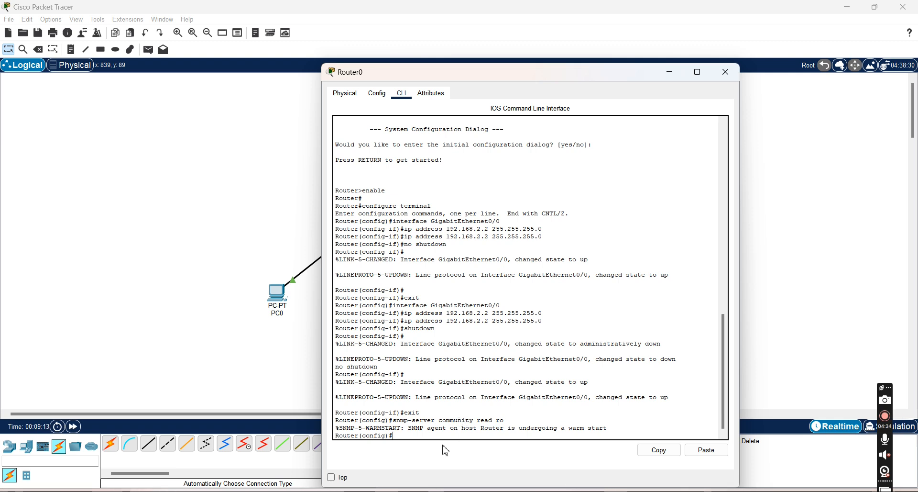
- Create a read-write SNMP community on Router0 with "snmp-server community write rw" and exit configuration mode
{"action": "type", "text": "snmp"}
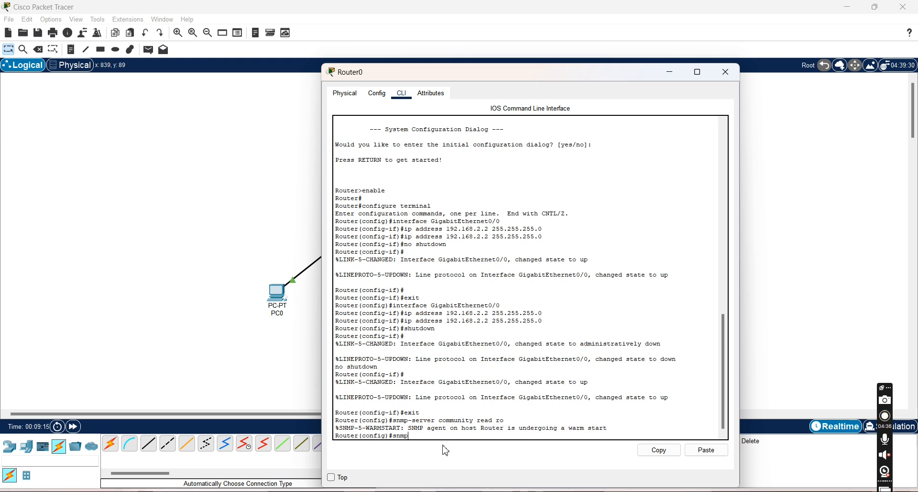
{"action": "type", "text": "-server communiy"}
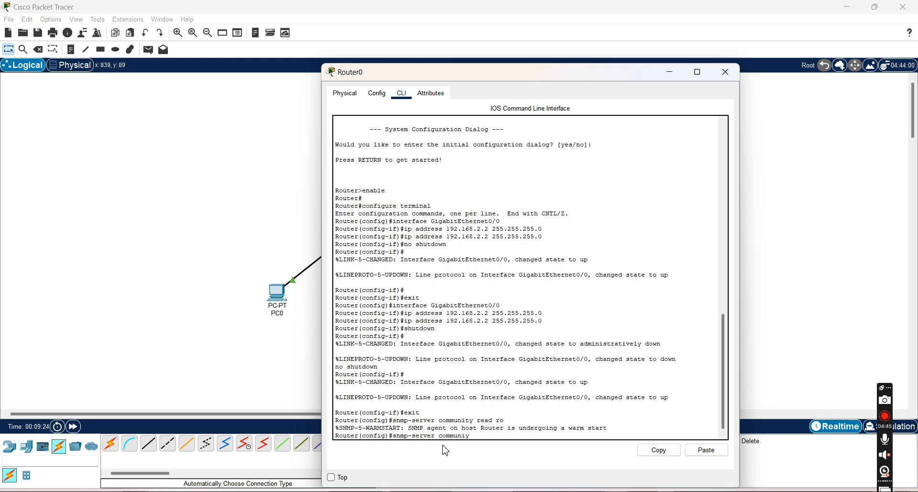
{"action": "key", "text": "BackSpace"}
{"action": "type", "text": "ty"}
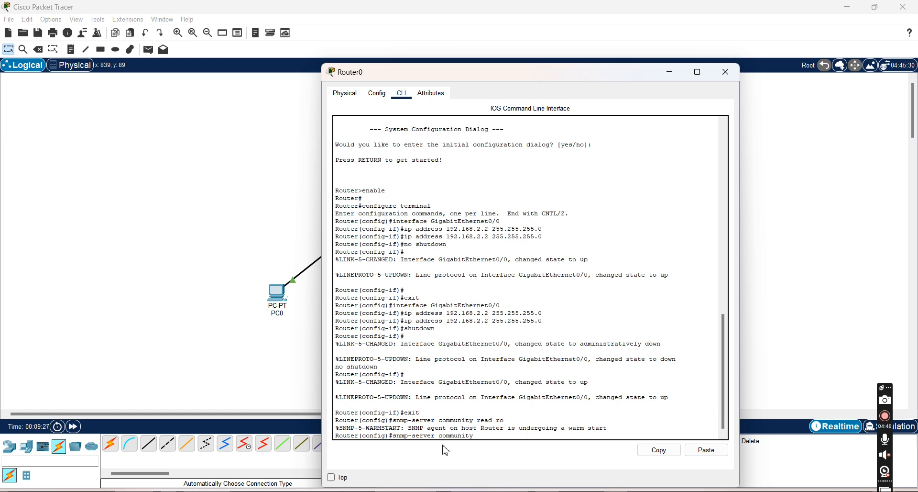
{"action": "type", "text": " write rw"}
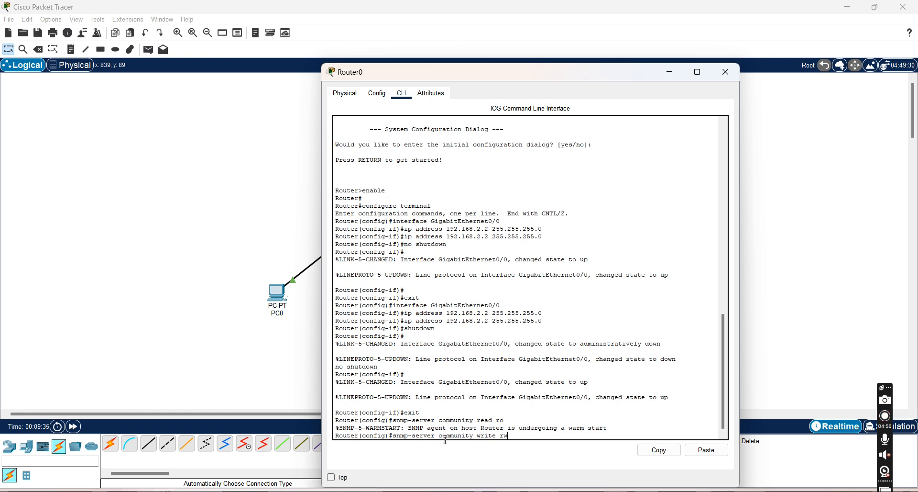
{"action": "key", "text": "Return"}
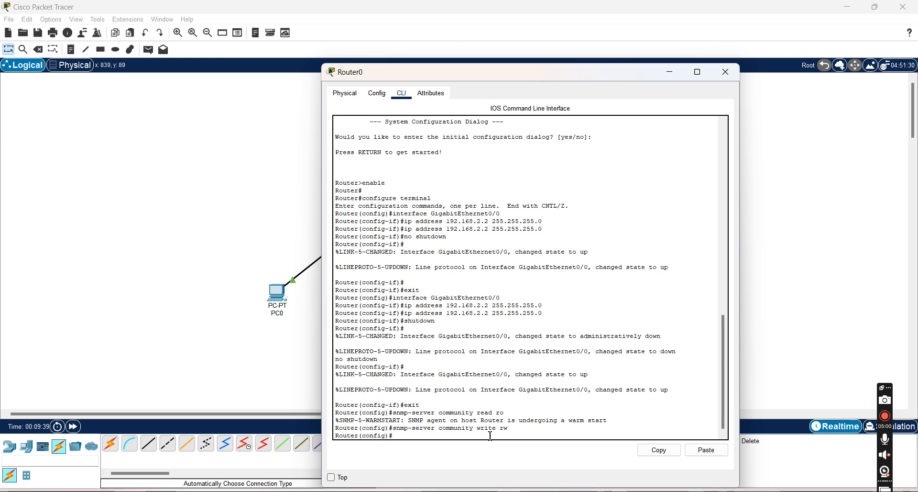
{"action": "type", "text": "exit"}
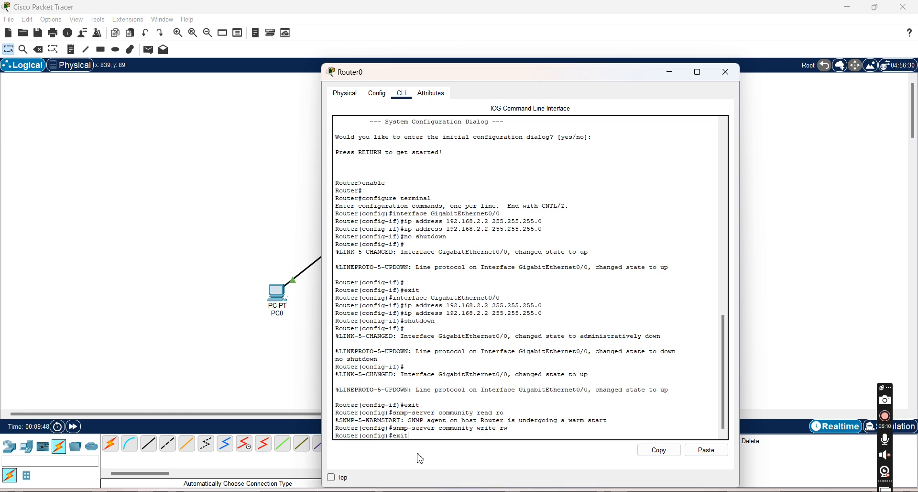
{"action": "key", "text": "Return"}
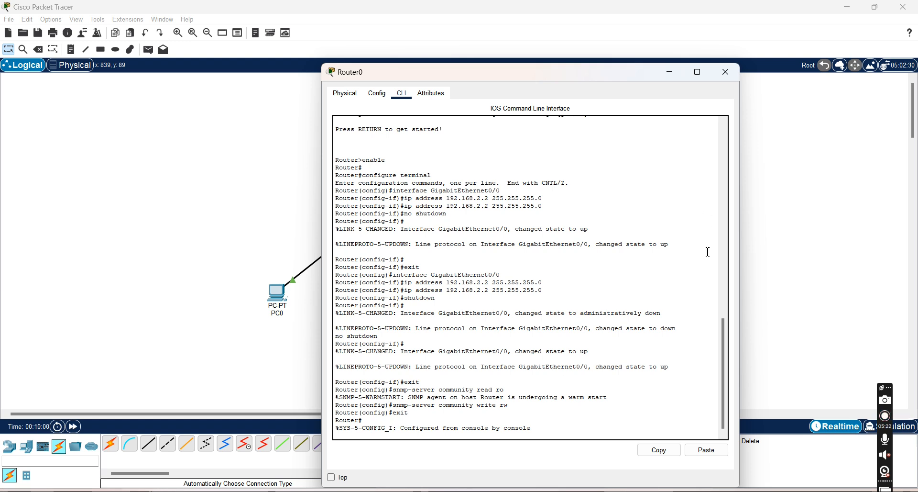
{"action": "left_click", "coordinate": [671, 73]}
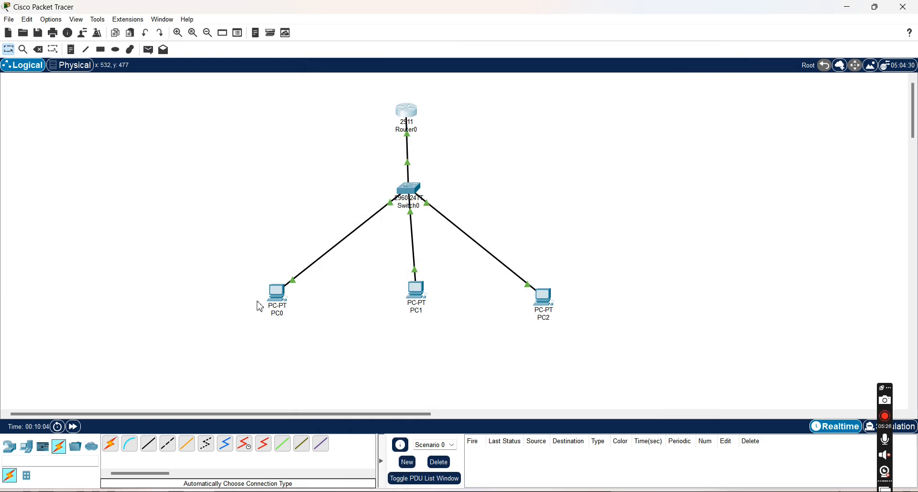
- Open the MIB Browser on PC0 and expand router_std MIBs down to .iso.org.dod.internet.mgmt.mib-2
{"action": "left_click", "coordinate": [280, 295]}
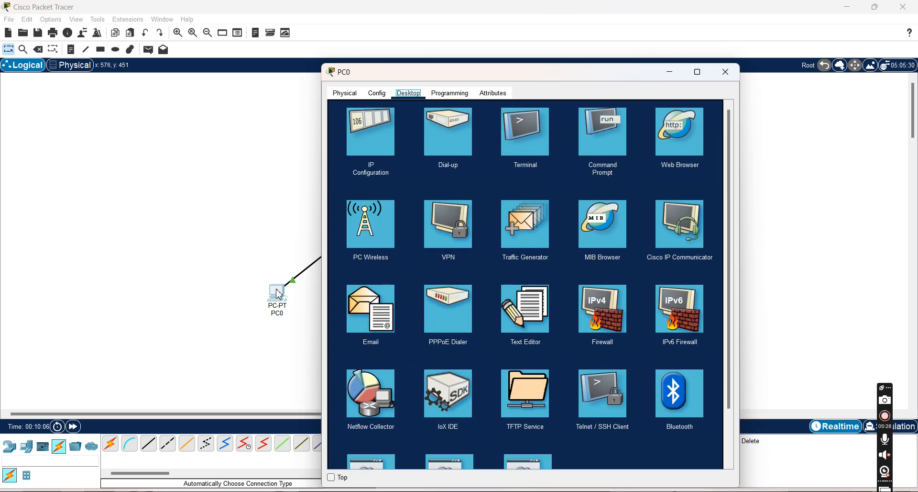
{"action": "left_click", "coordinate": [615, 231]}
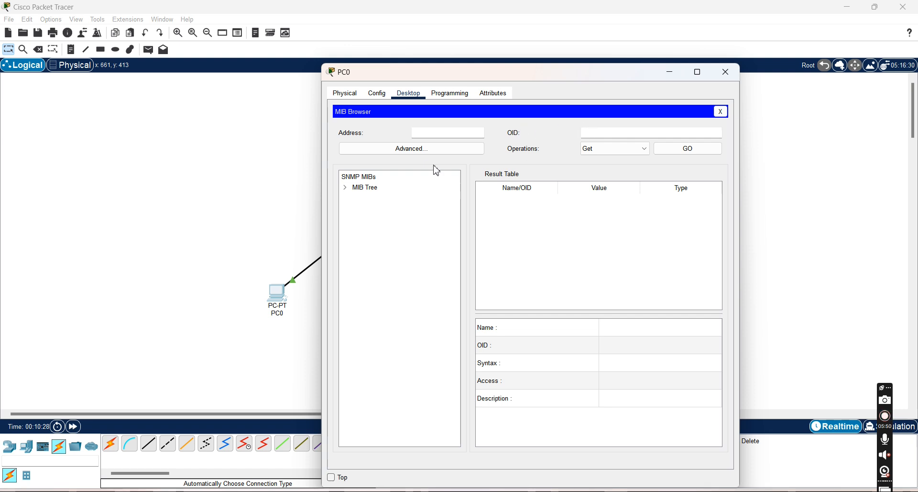
{"action": "left_click", "coordinate": [345, 188]}
{"action": "left_click", "coordinate": [357, 196]}
{"action": "left_click", "coordinate": [370, 205]}
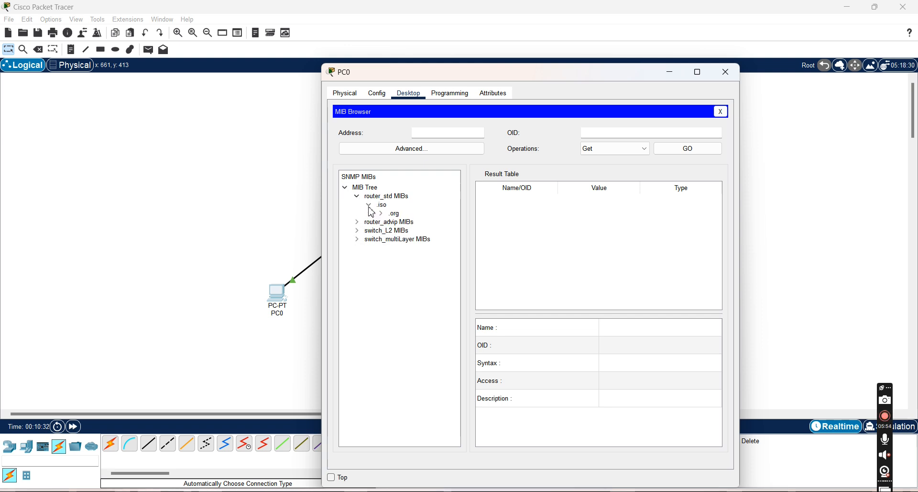
{"action": "left_click", "coordinate": [382, 214]}
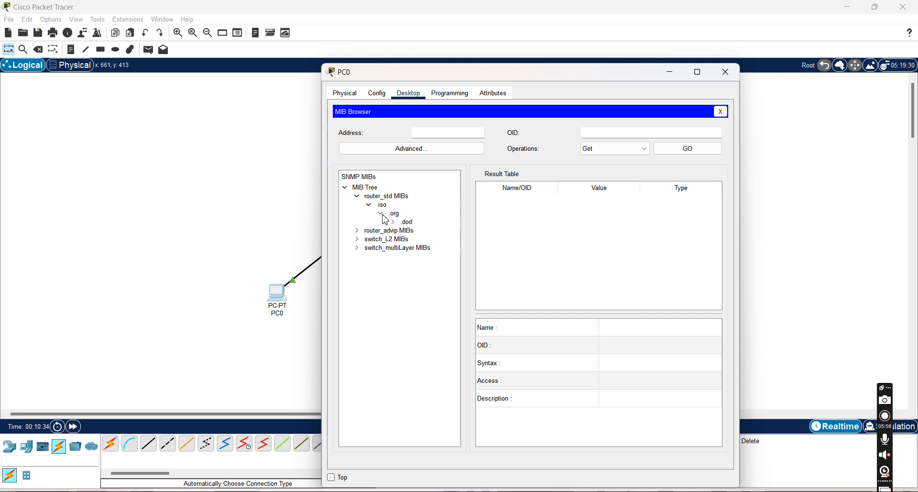
{"action": "left_click", "coordinate": [393, 222]}
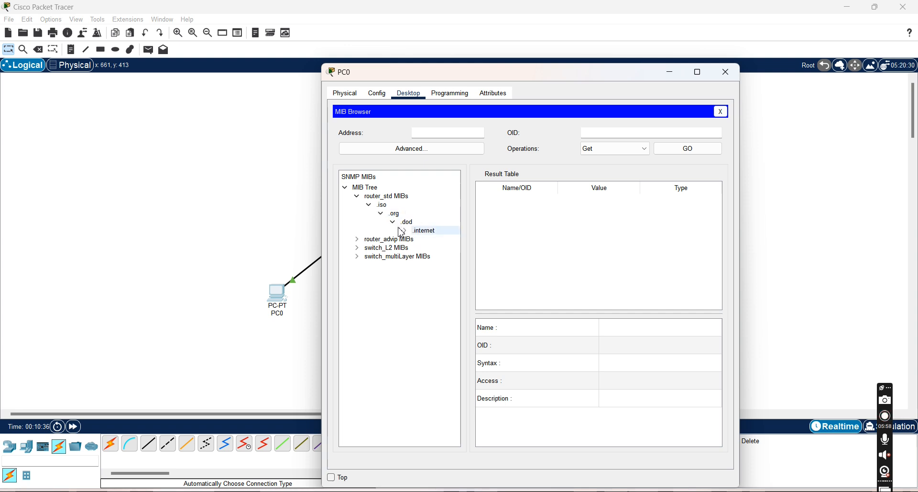
{"action": "left_click", "coordinate": [404, 230]}
{"action": "left_click", "coordinate": [418, 240]}
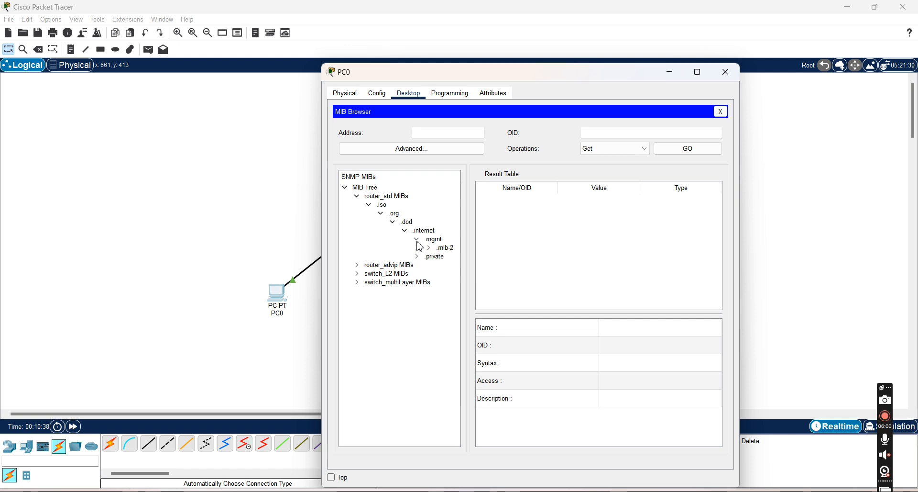
{"action": "left_click", "coordinate": [429, 248]}
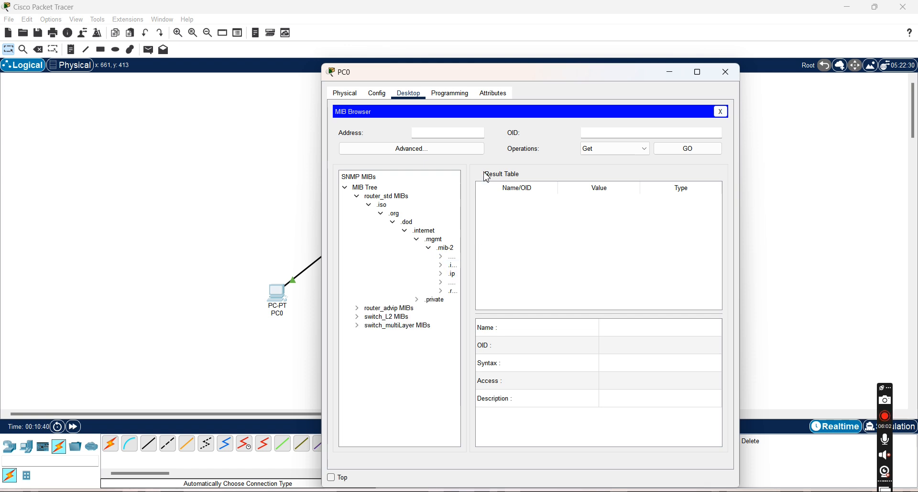
- Widen the MIB tree and select .sysName under .system as the object to query
{"action": "left_click_drag", "start_coordinate": [471, 166], "coordinate": [554, 163]}
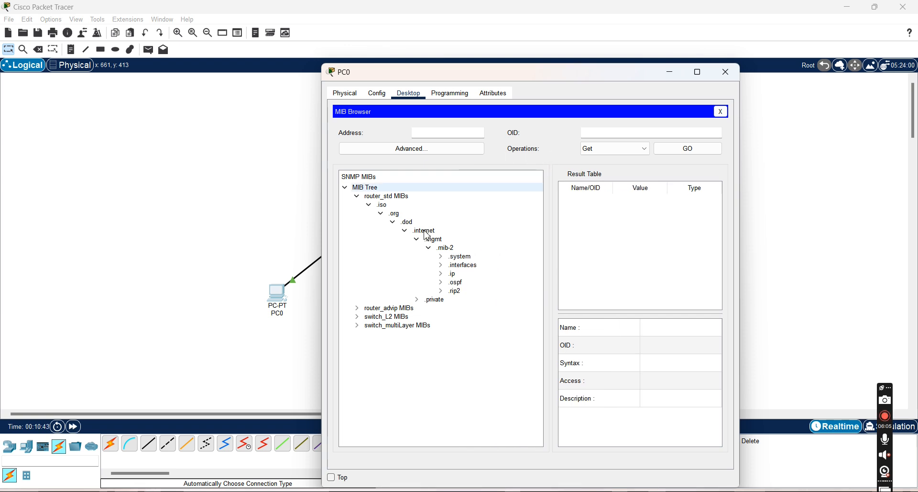
{"action": "left_click", "coordinate": [442, 257]}
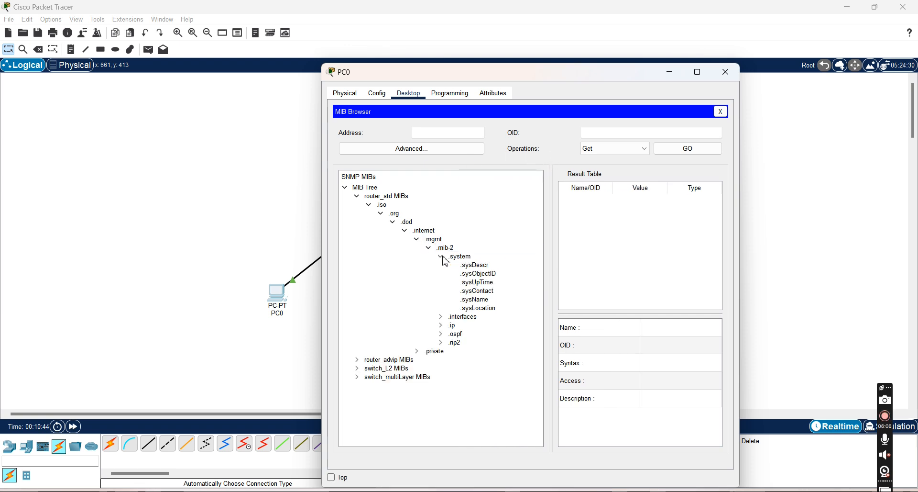
{"action": "left_click", "coordinate": [476, 303]}
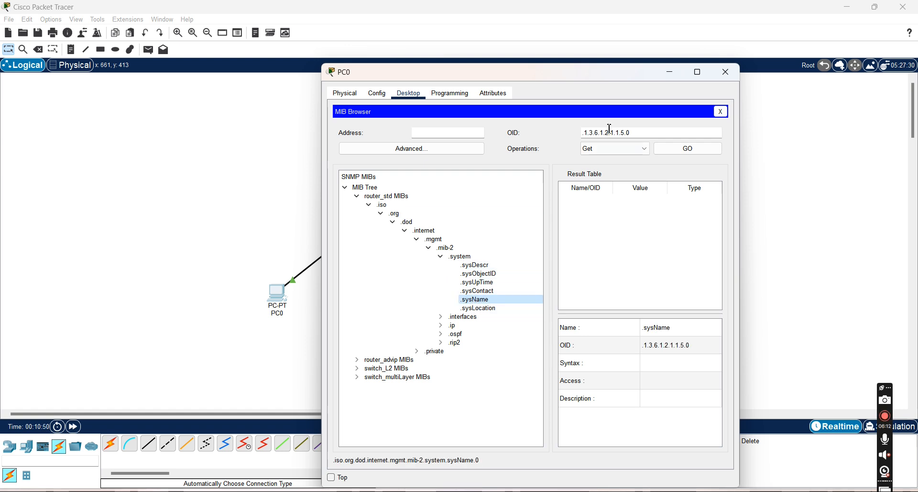
- Set the MIB Browser's agent address to 192.168.2.2 and enter the read and write community strings in its advanced settings
{"action": "left_click", "coordinate": [428, 131]}
{"action": "type", "text": "192.168.2.2"}
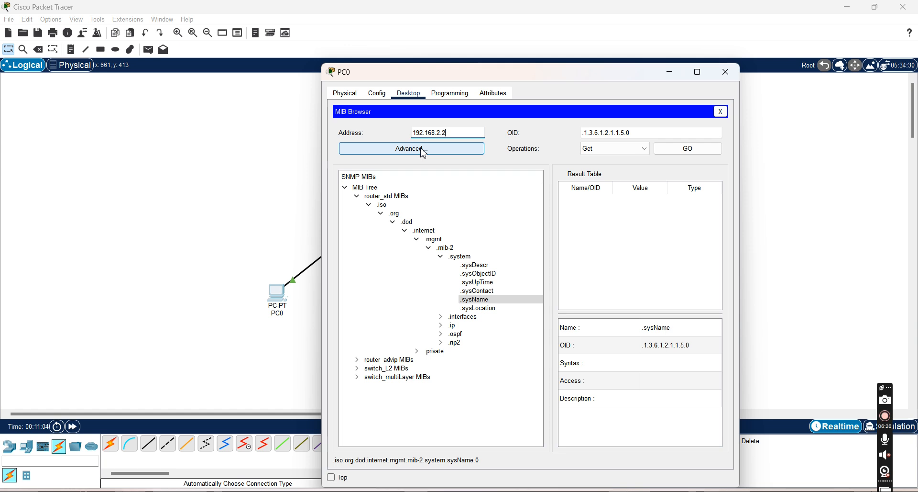
{"action": "left_click", "coordinate": [423, 149]}
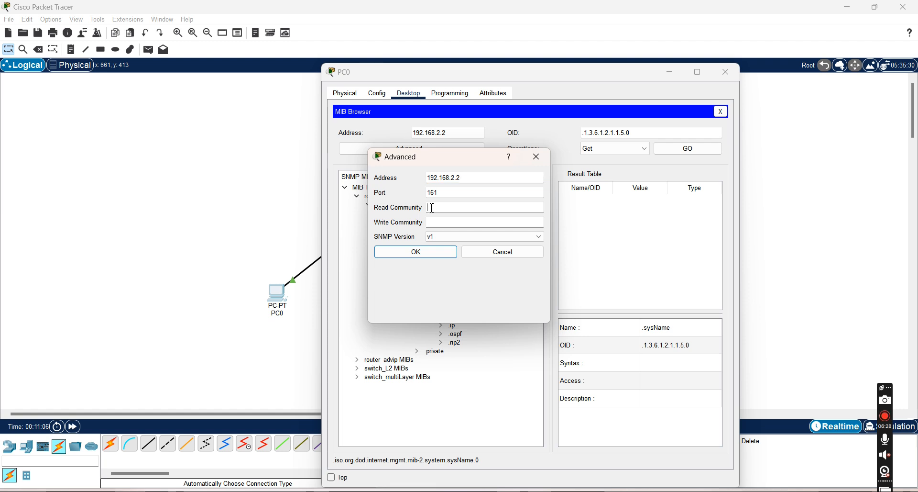
{"action": "type", "text": "••••"}
{"action": "left_click", "coordinate": [443, 224]}
{"action": "type", "text": "•••••"}
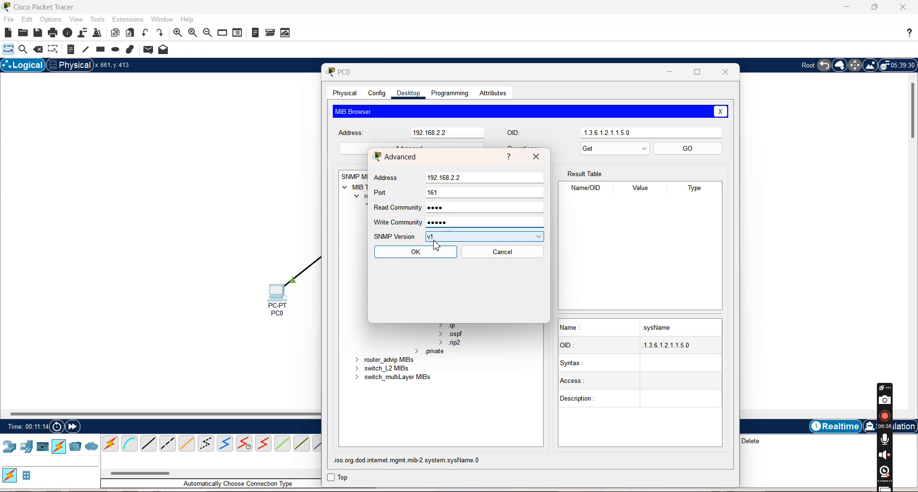
{"action": "left_click", "coordinate": [429, 257]}
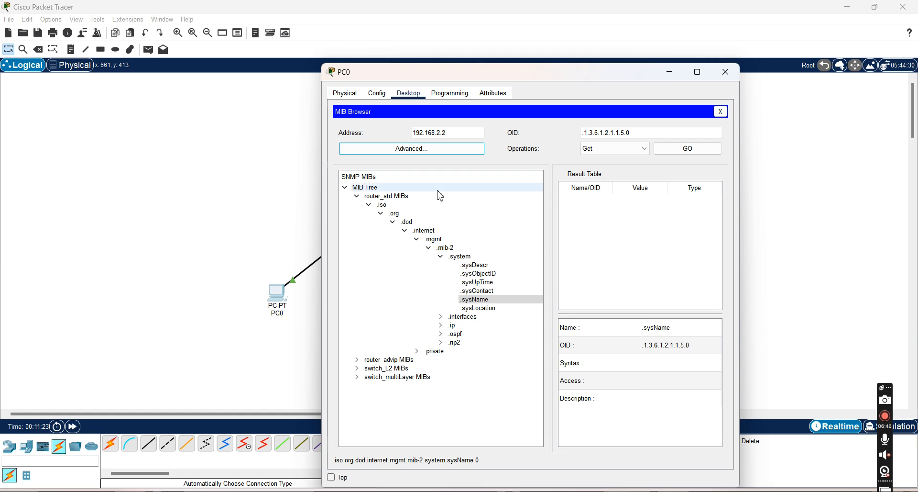
- Run a Get operation on .sysName (OID .1.3.6.1.2.1.1.5.0) to query the router's name
{"action": "left_click", "coordinate": [648, 149]}
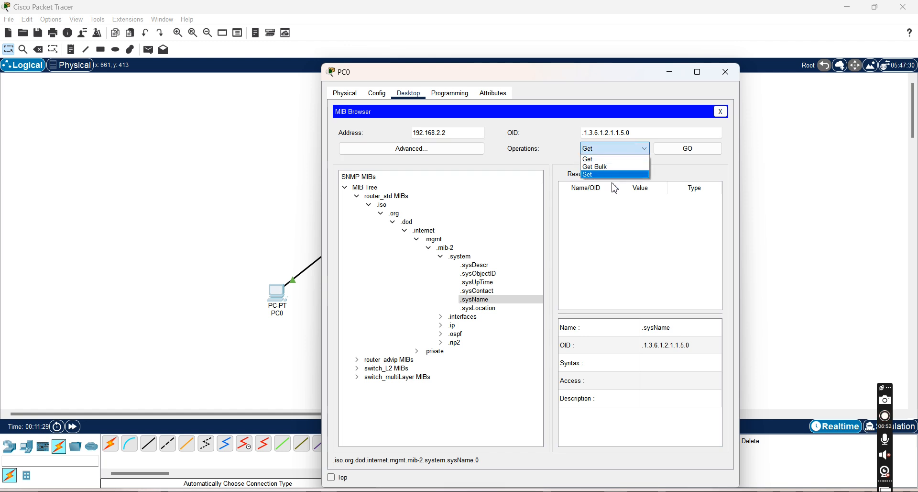
{"action": "left_click", "coordinate": [601, 161]}
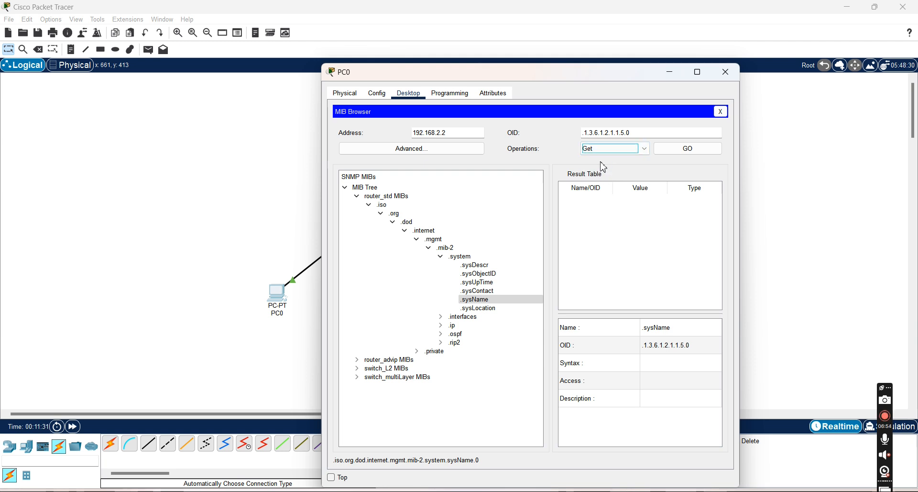
{"action": "left_click", "coordinate": [685, 153]}
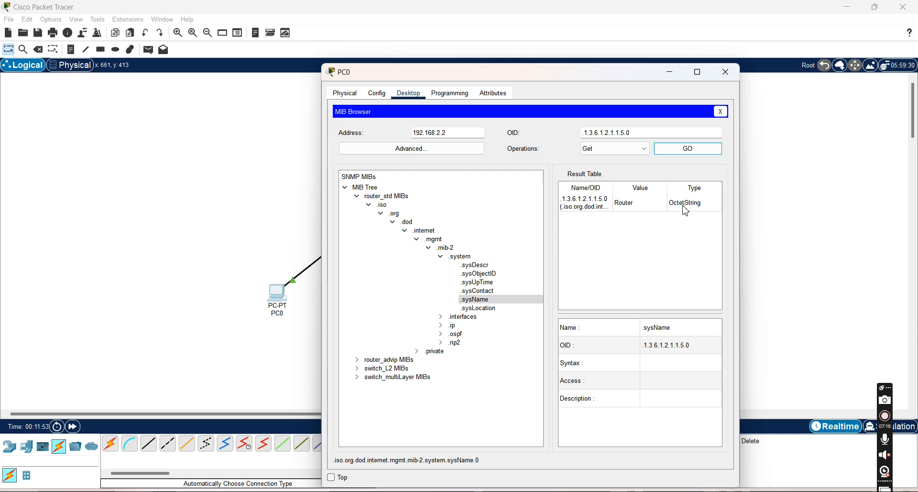
- Switch the MIB Browser operation for .sysName to Set
{"action": "left_click", "coordinate": [644, 148]}
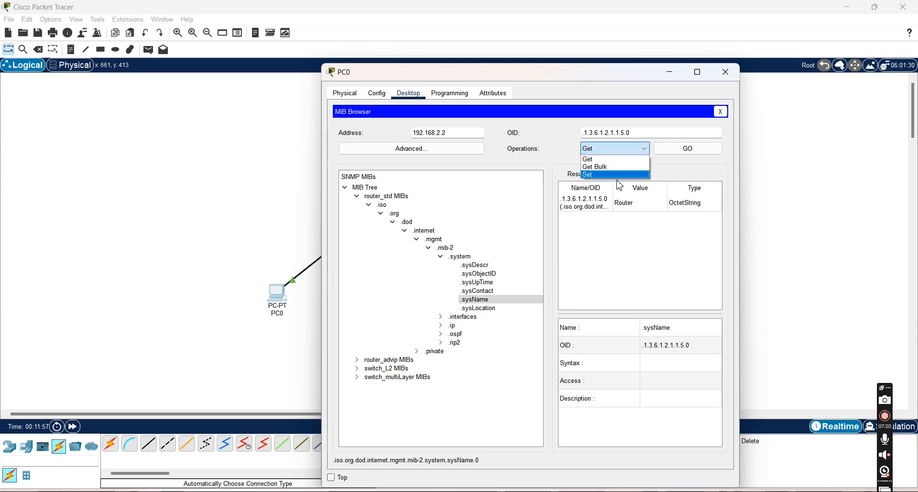
{"action": "left_click", "coordinate": [620, 184]}
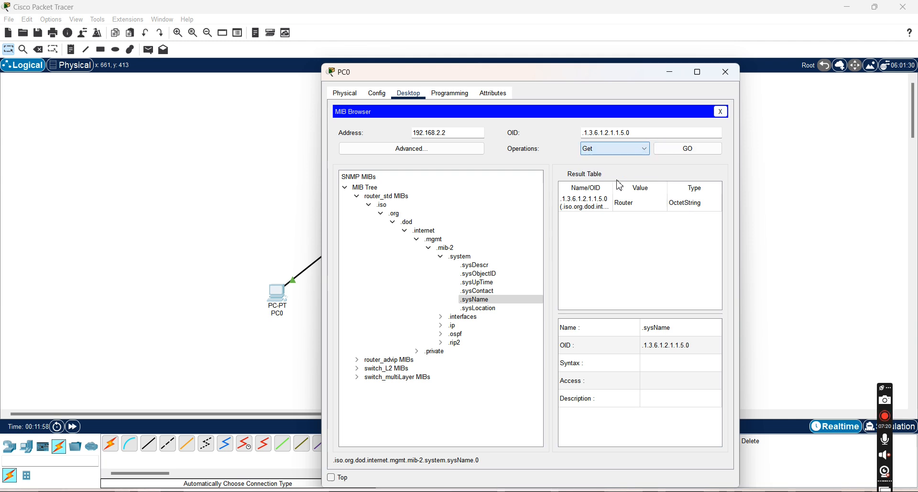
{"action": "left_click", "coordinate": [646, 152]}
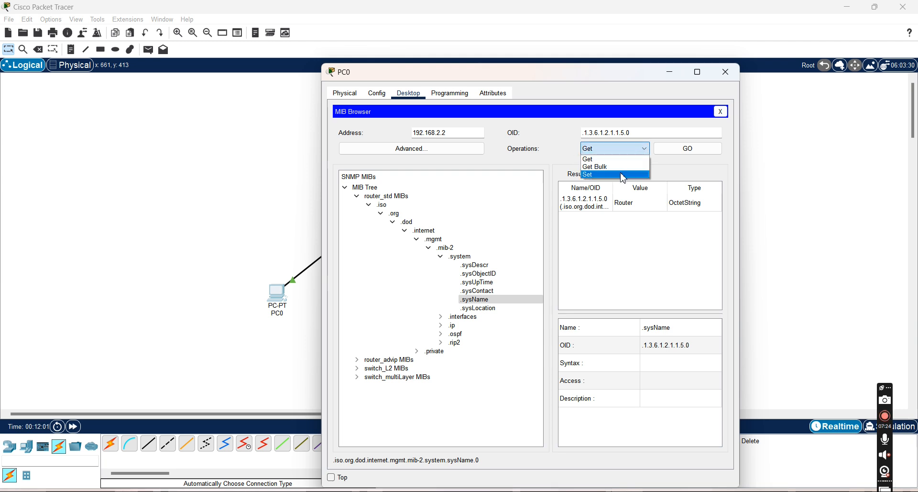